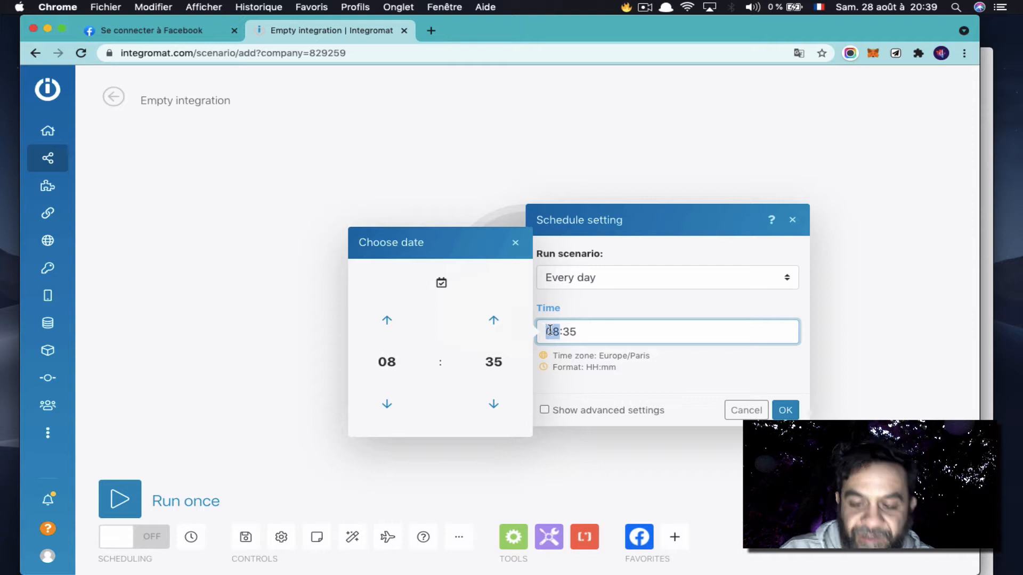
Set the scenario's daily run time to 06:00 and save the schedule setting.
text(06)
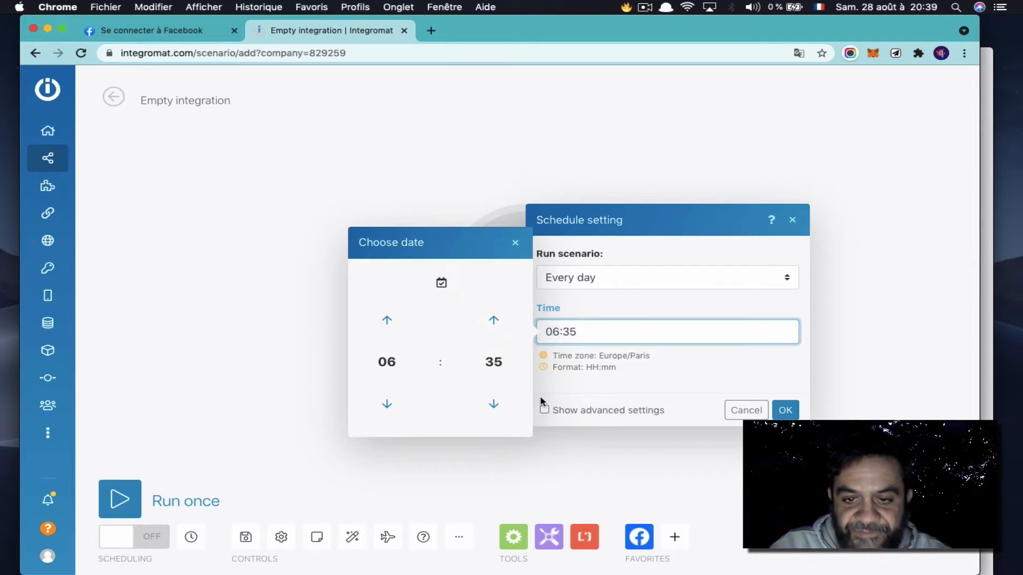
double_click(606, 329)
text(00)
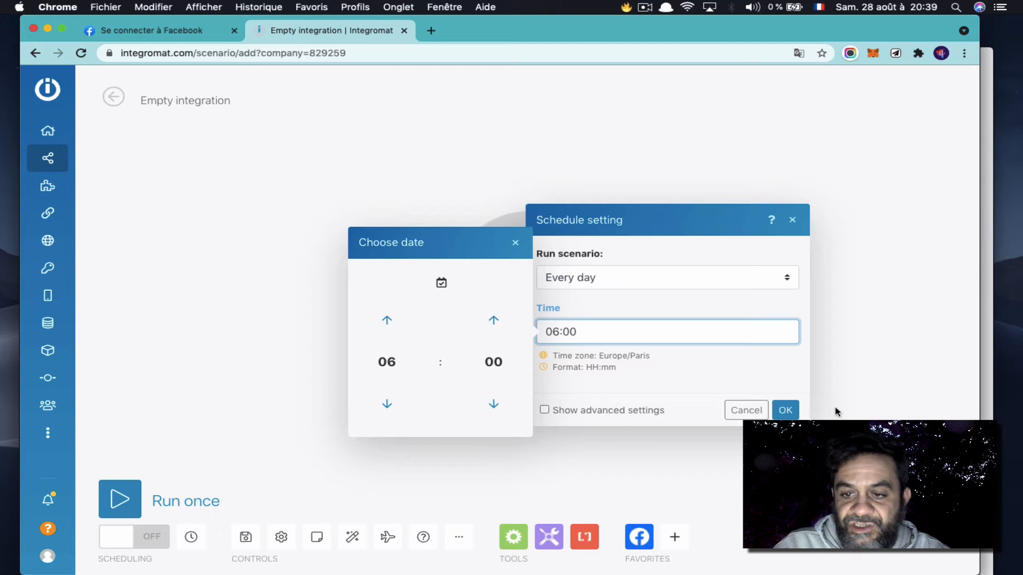
click(782, 411)
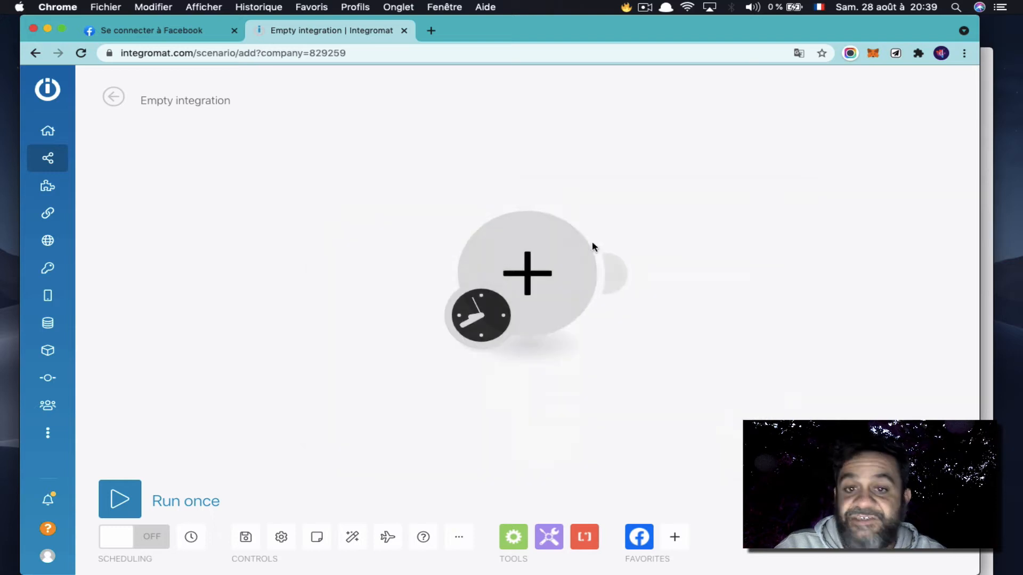
Reposition the empty first module on the canvas to make room beside it, and check its schedule setting.
mouse_move(595, 273)
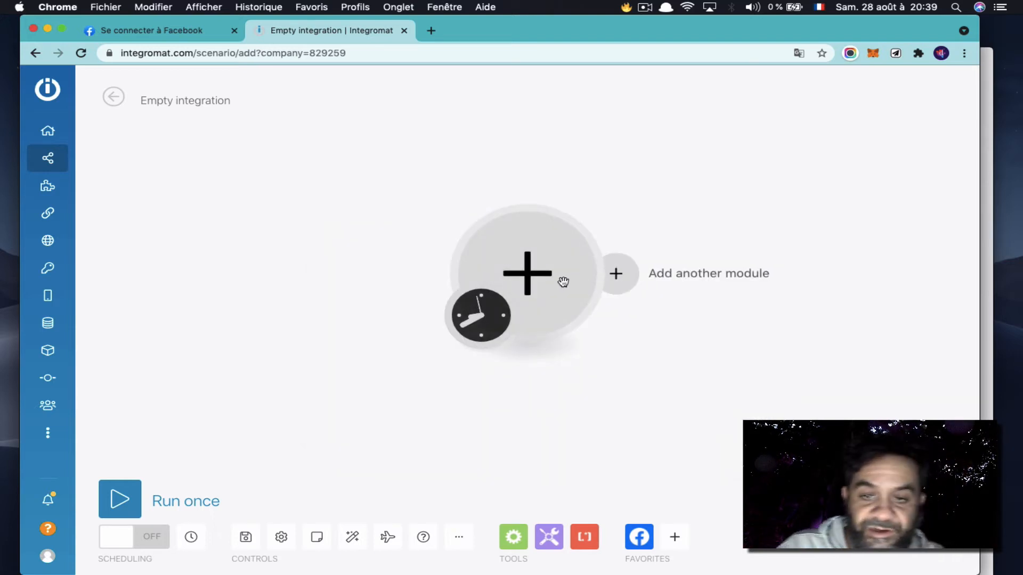
drag(570, 264, 351, 297)
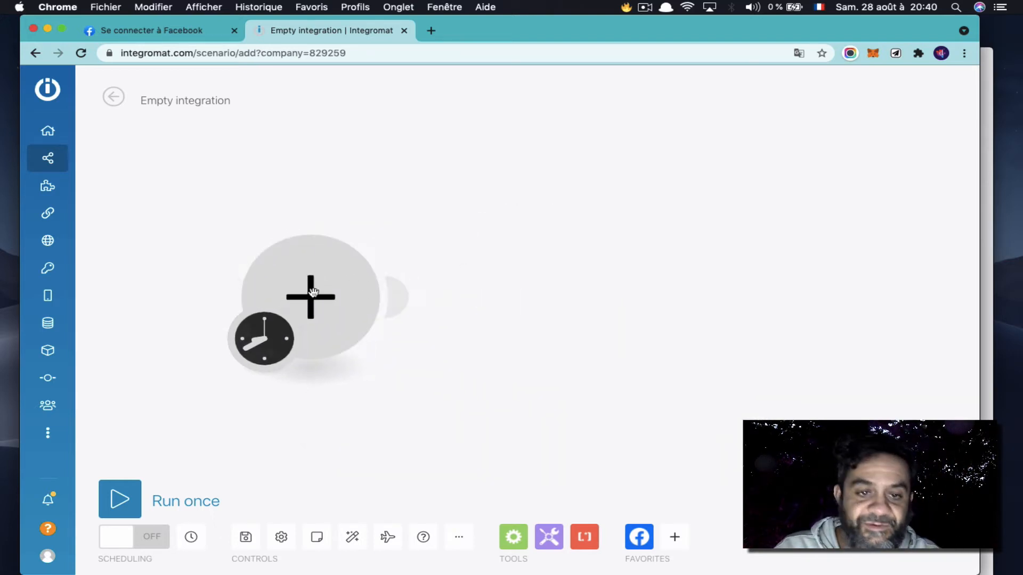
click(270, 357)
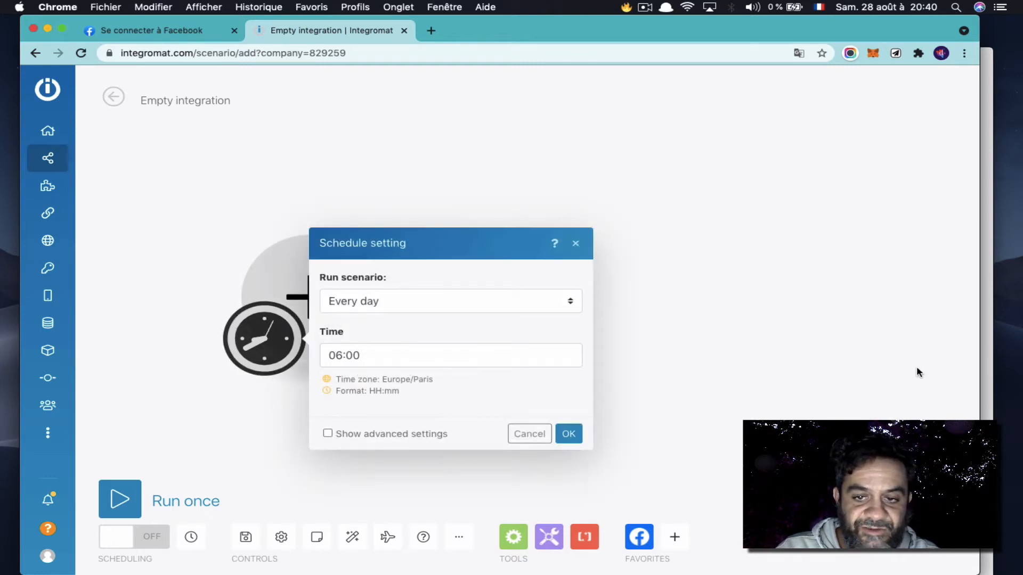
click(680, 263)
Add a second module after the empty one, using Notion's Create a Database Item action.
click(394, 298)
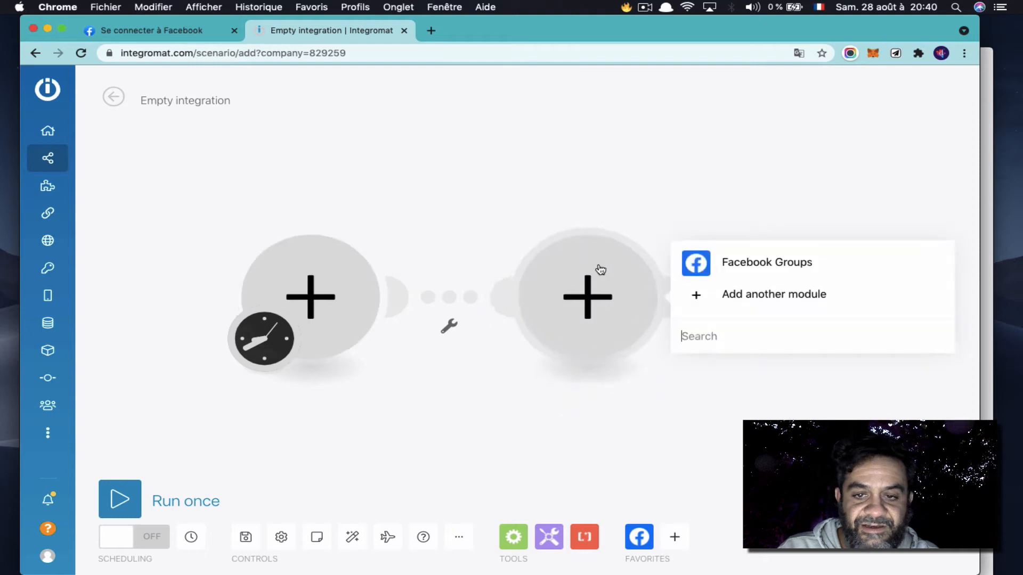
click(727, 296)
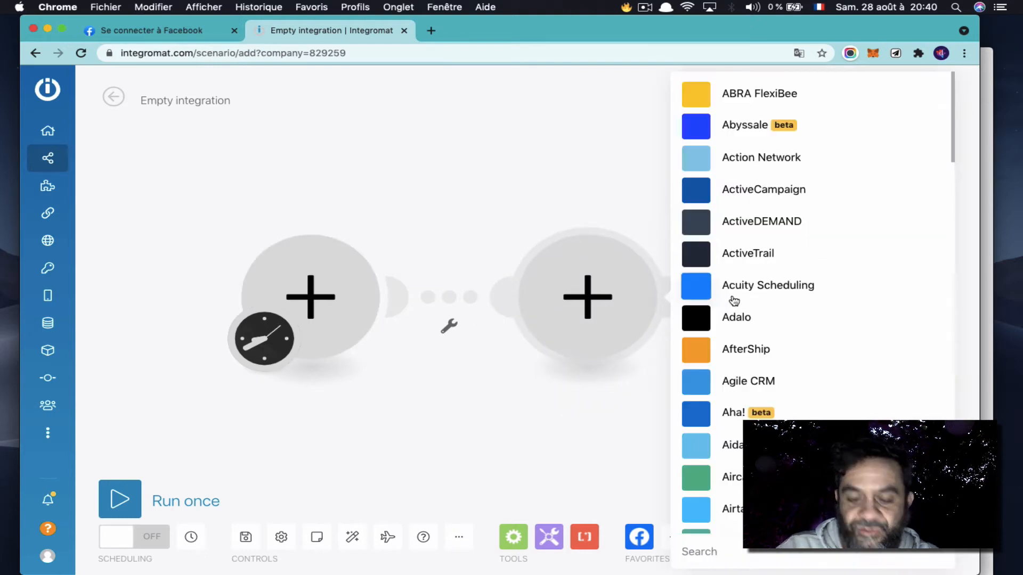
text(No)
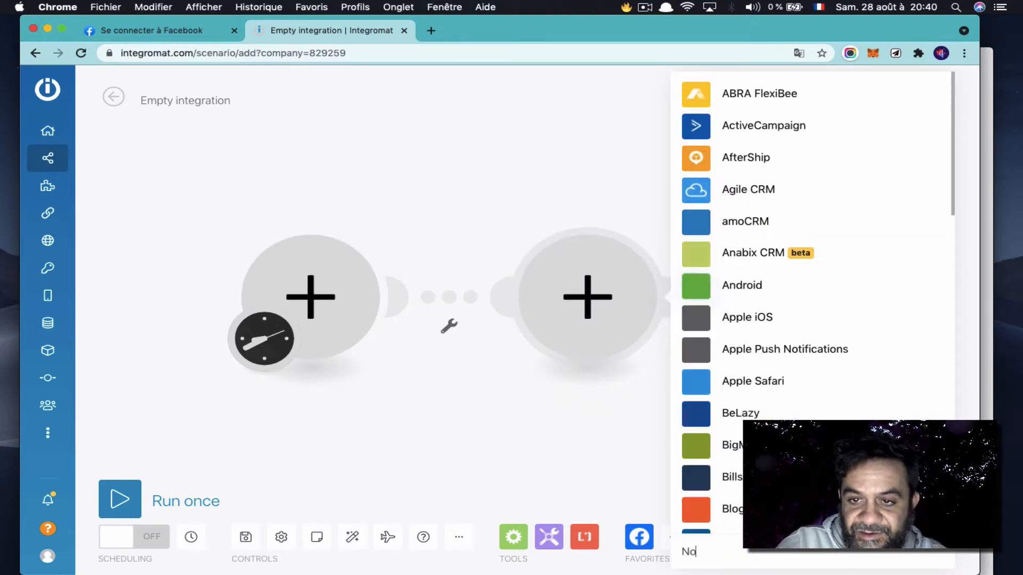
text(ron)
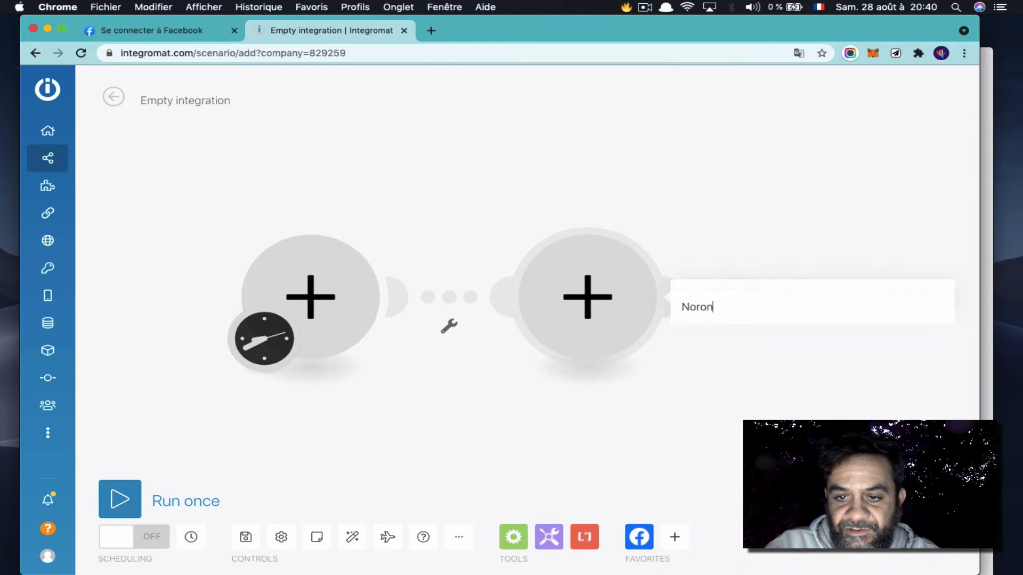
key(BackSpace)
key(BackSpace)
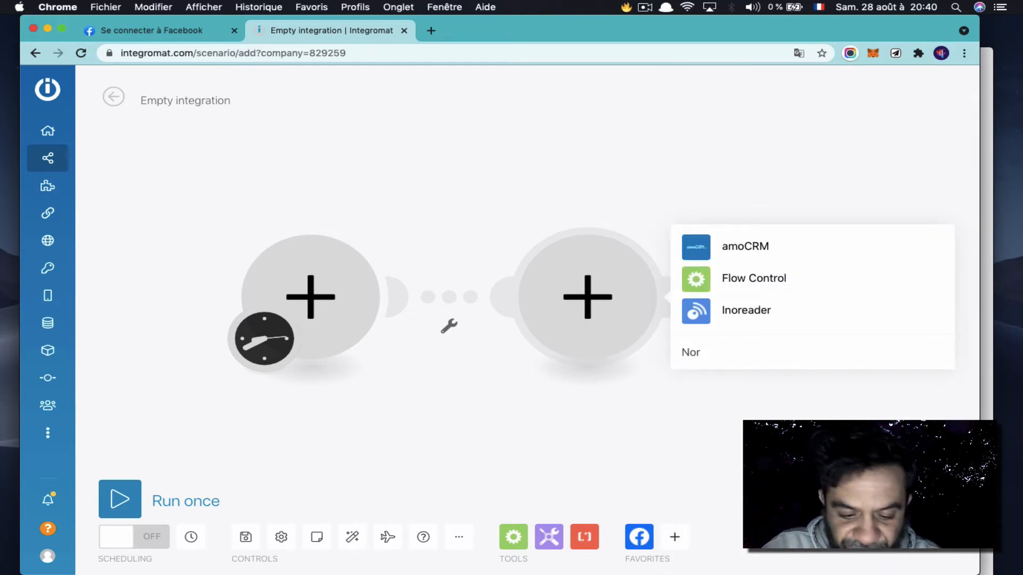
key(BackSpace)
text(tio)
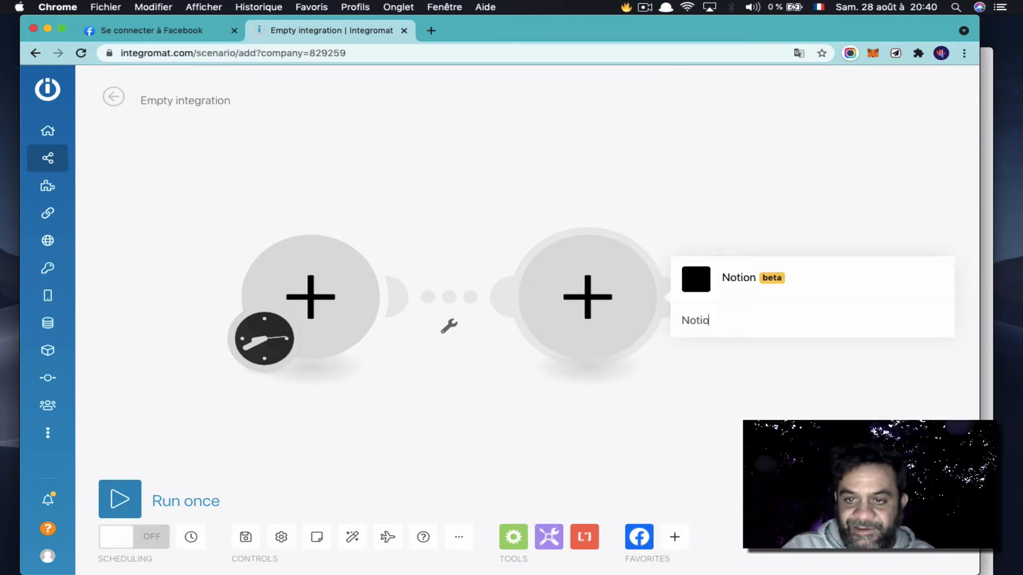
text(n)
click(731, 285)
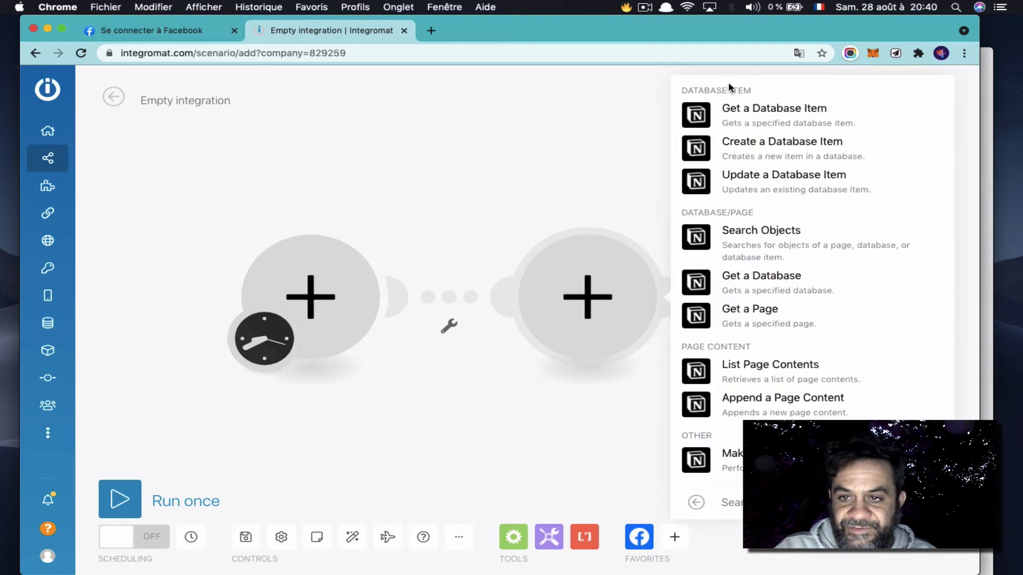
click(757, 147)
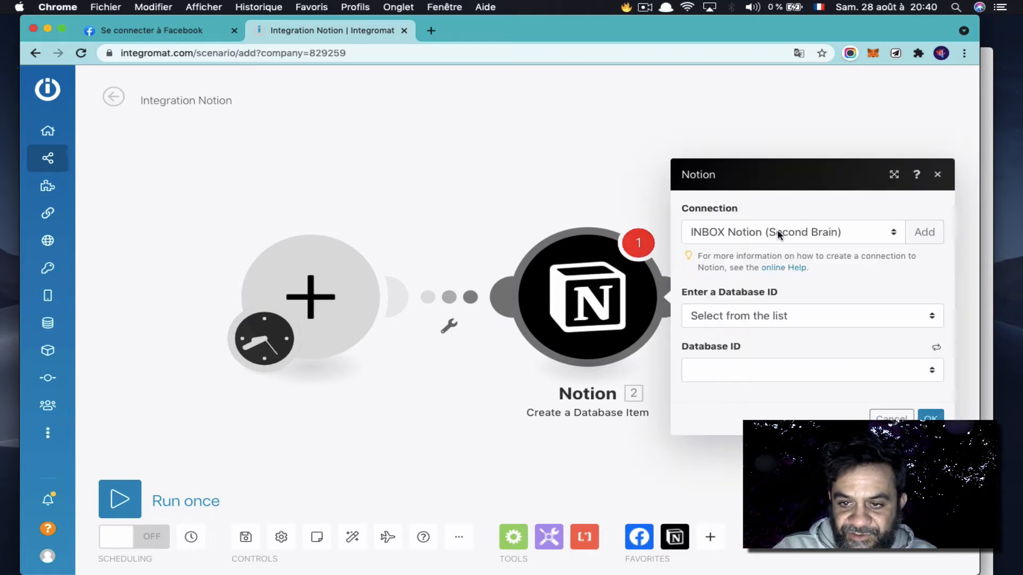
Set the Notion module's connection to Whole Notion (Second Brain) and choose the Tâches database from the list.
click(780, 234)
click(769, 273)
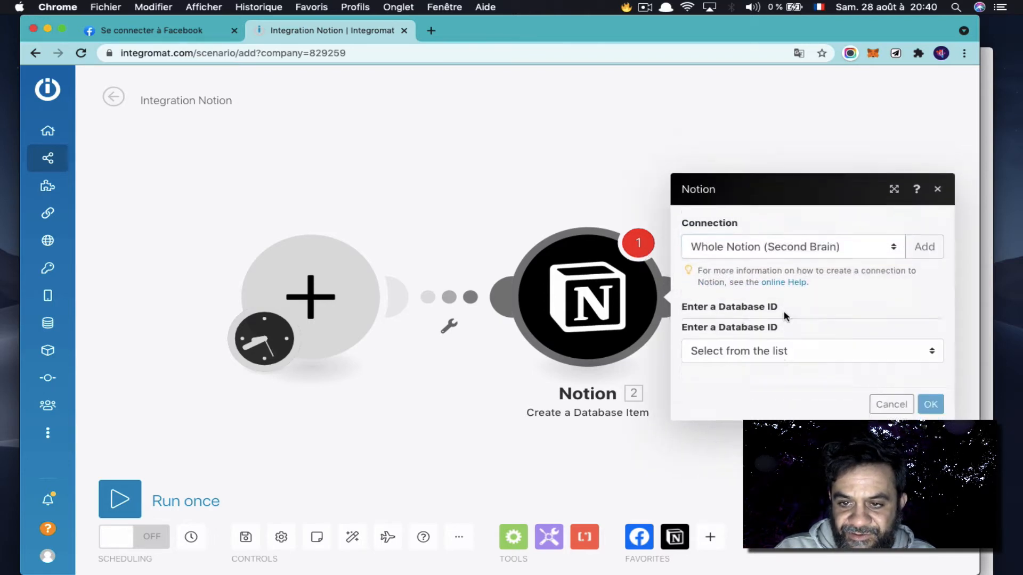
click(780, 316)
click(777, 318)
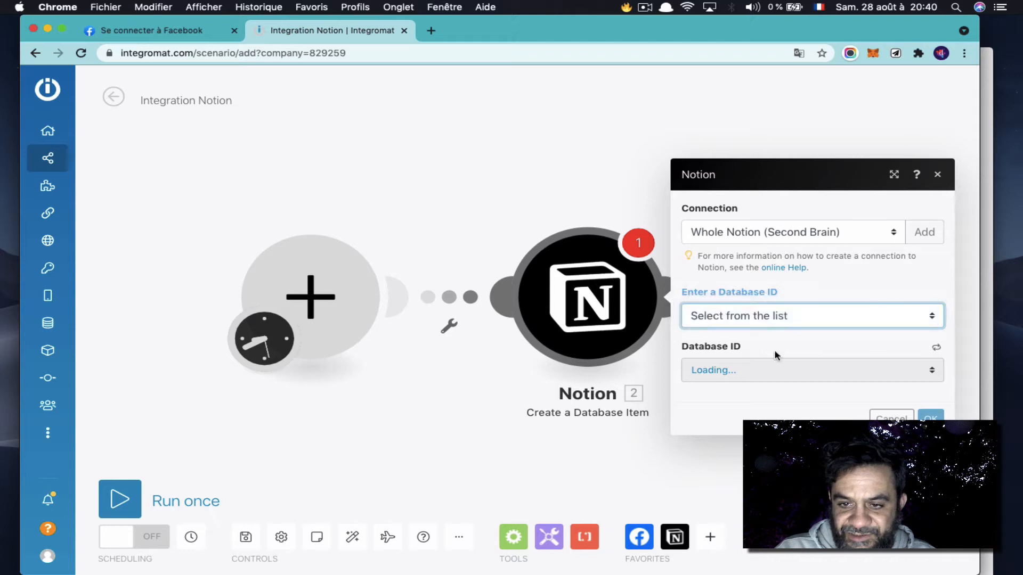
click(755, 372)
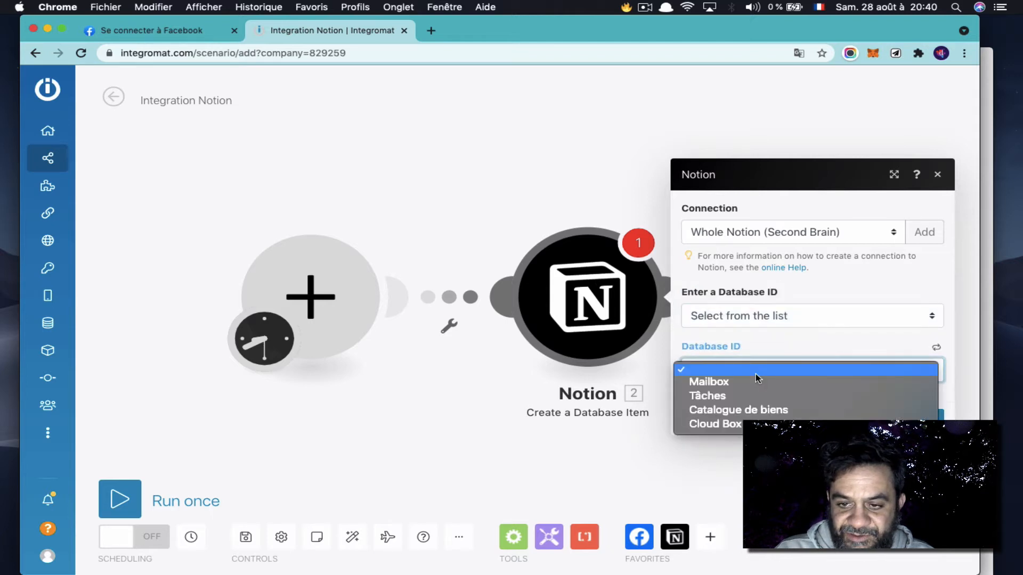
click(754, 397)
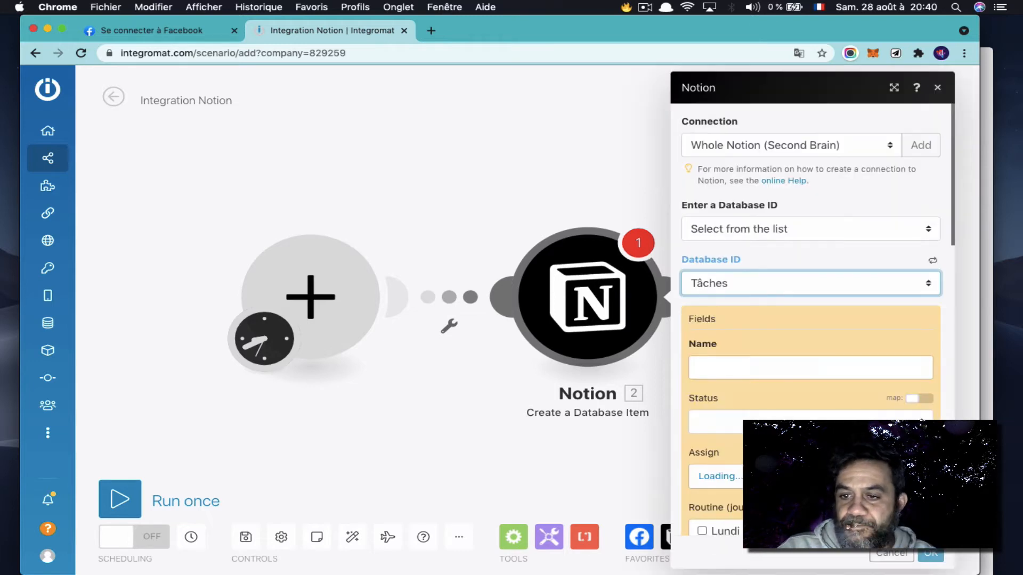
Name the database item Daily Routine, set its status to Next Up and assign it to the person listed first.
scroll(836, 326, down, 5)
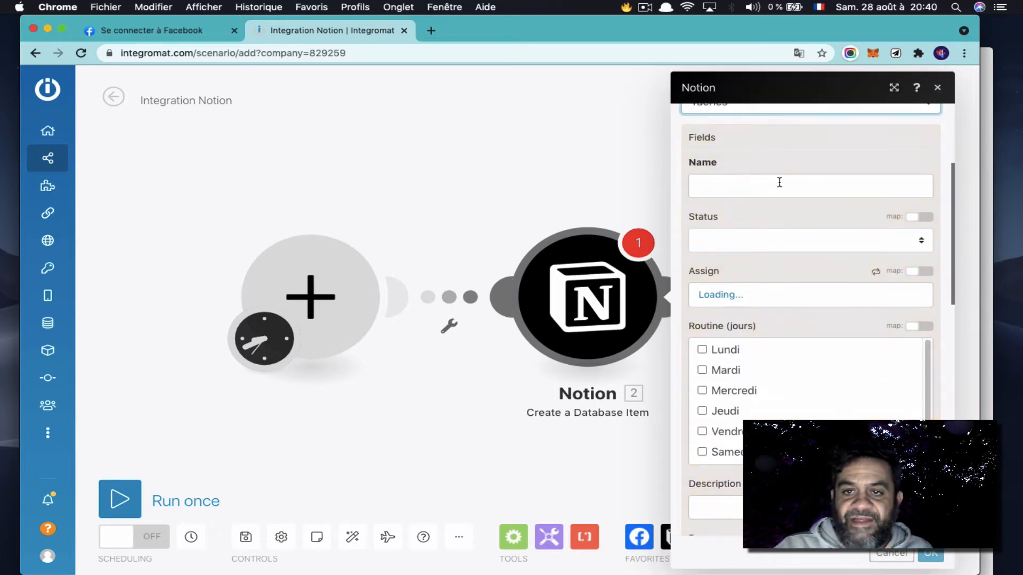
click(779, 182)
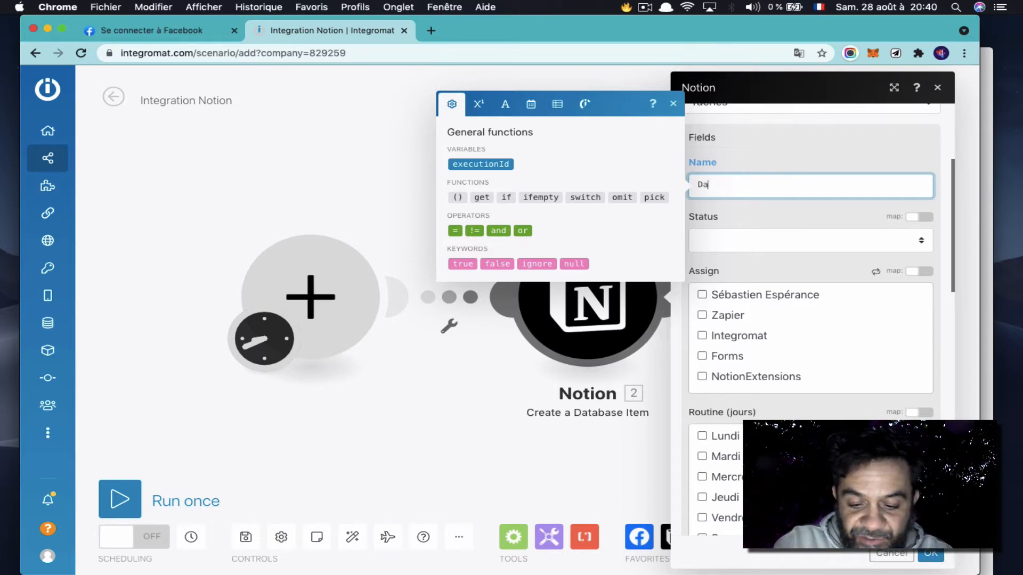
text(ily Routine)
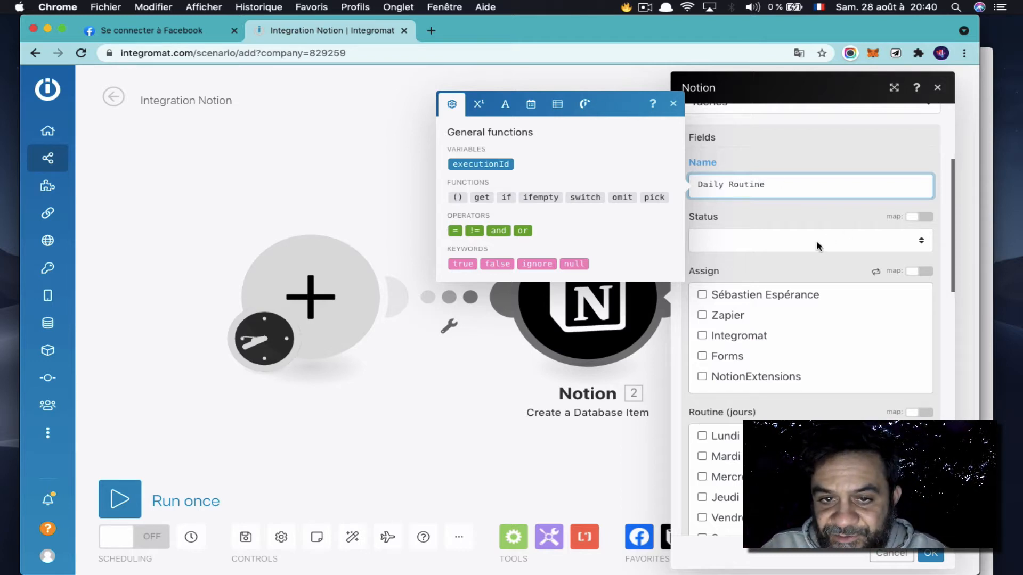
click(817, 242)
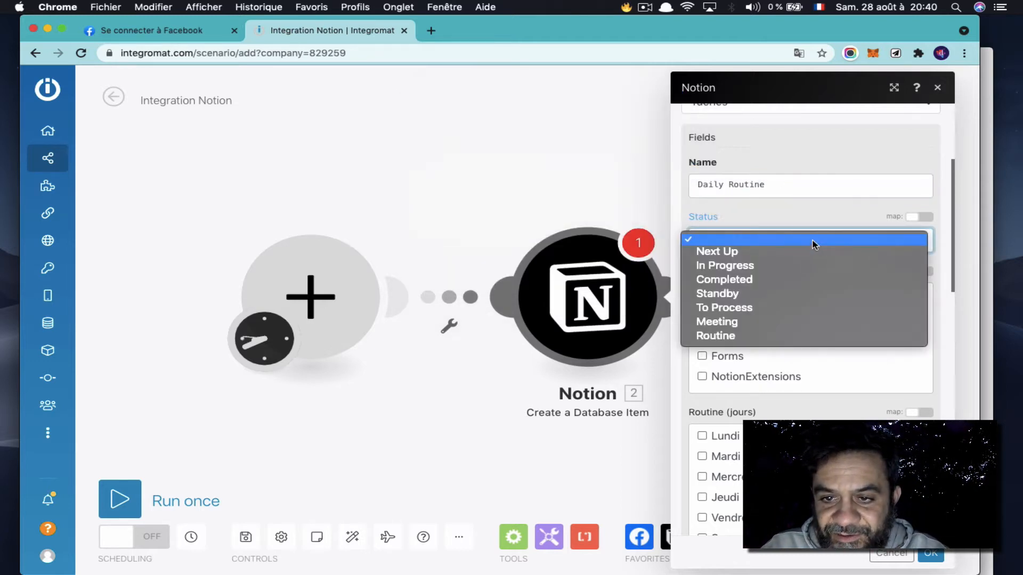
click(763, 254)
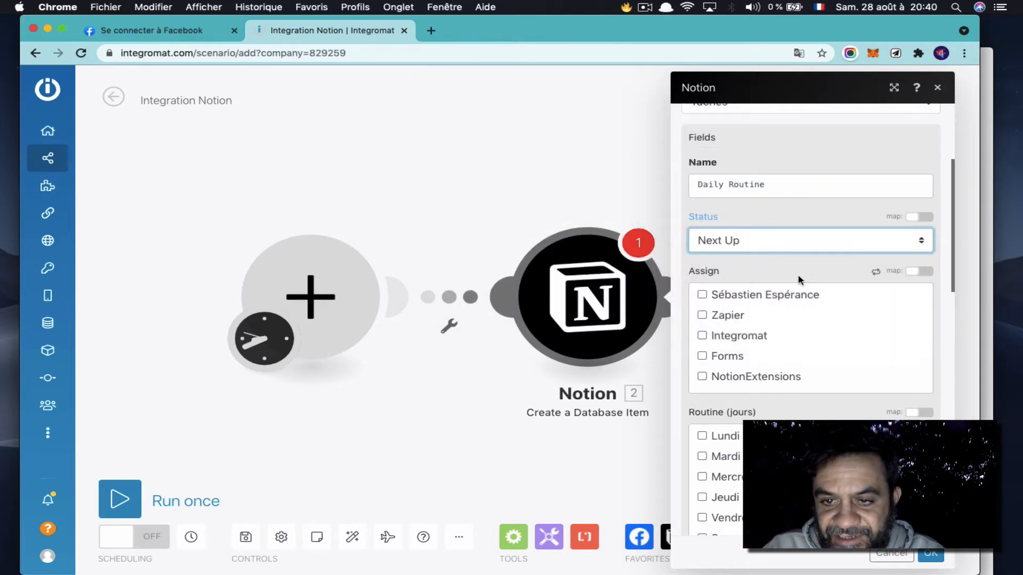
click(702, 295)
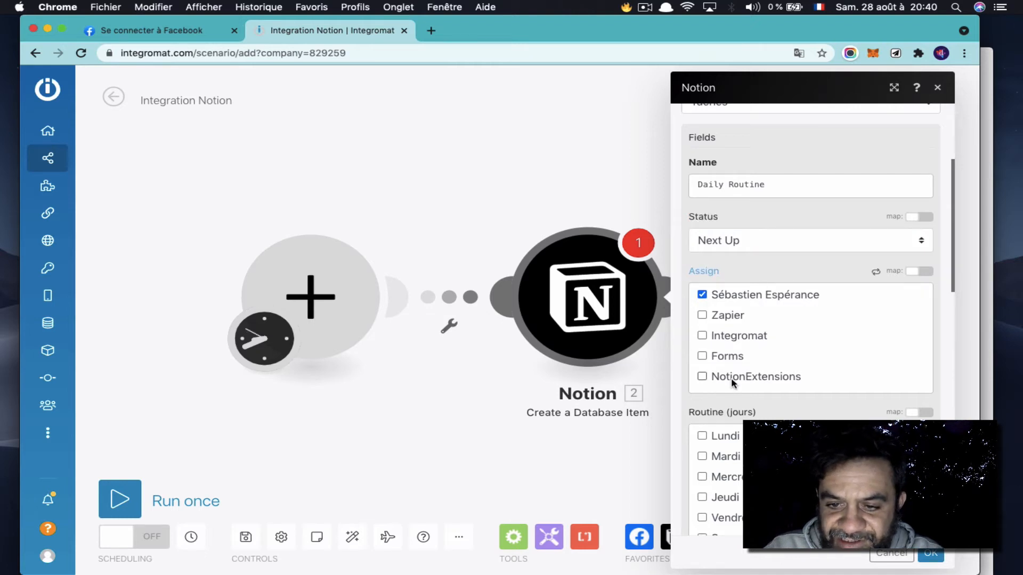
Set the item's Done value to No, its priority to High and its type to Routine.
scroll(731, 379, down, 4)
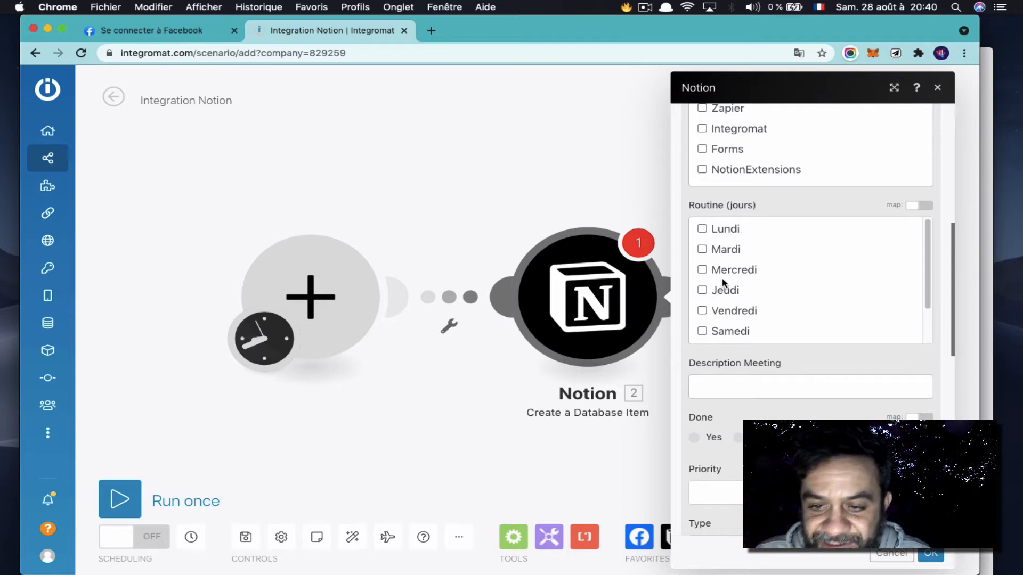
scroll(721, 288, down, 2)
scroll(767, 389, down, 3)
scroll(768, 390, down, 1)
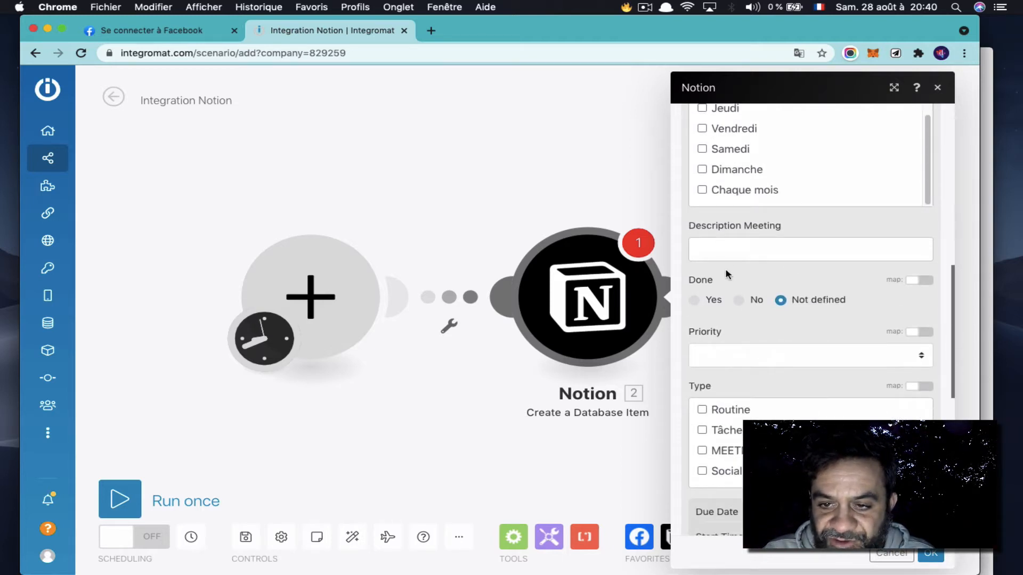
scroll(716, 301, down, 3)
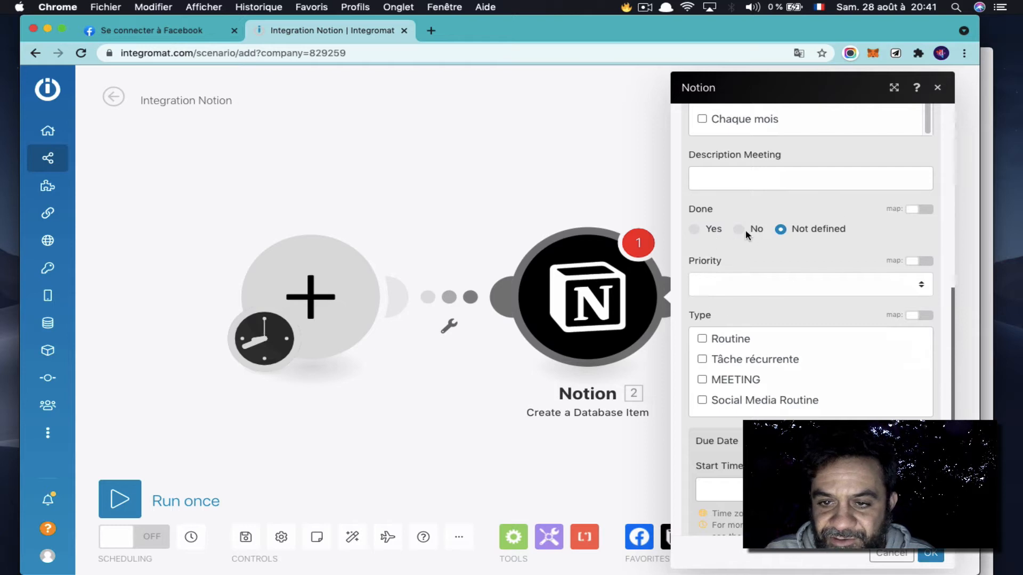
click(739, 229)
click(748, 290)
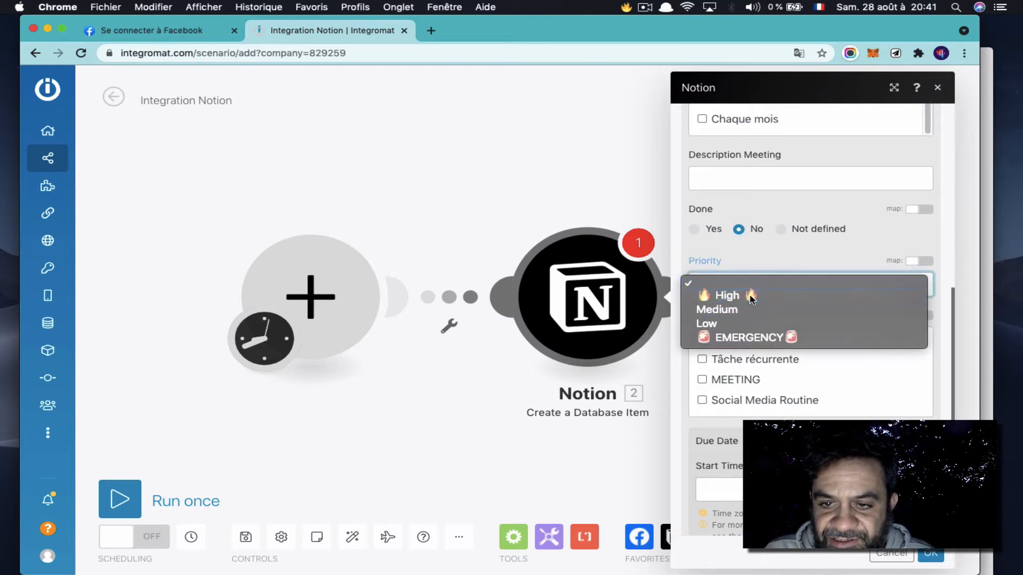
click(751, 296)
scroll(794, 319, down, 1)
click(702, 328)
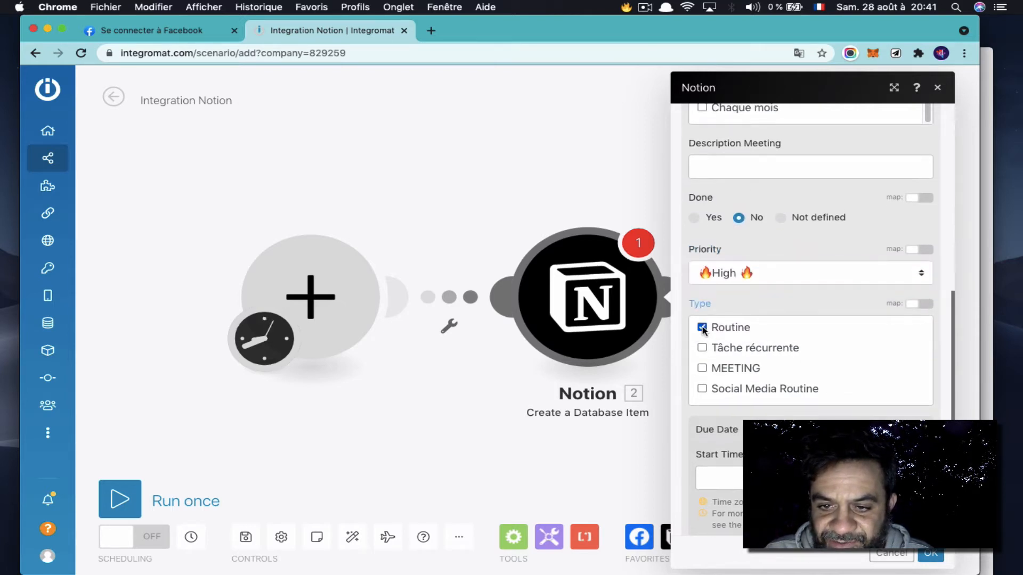
Fill the Due Date's End Time with the date and time variable now.
scroll(863, 392, down, 5)
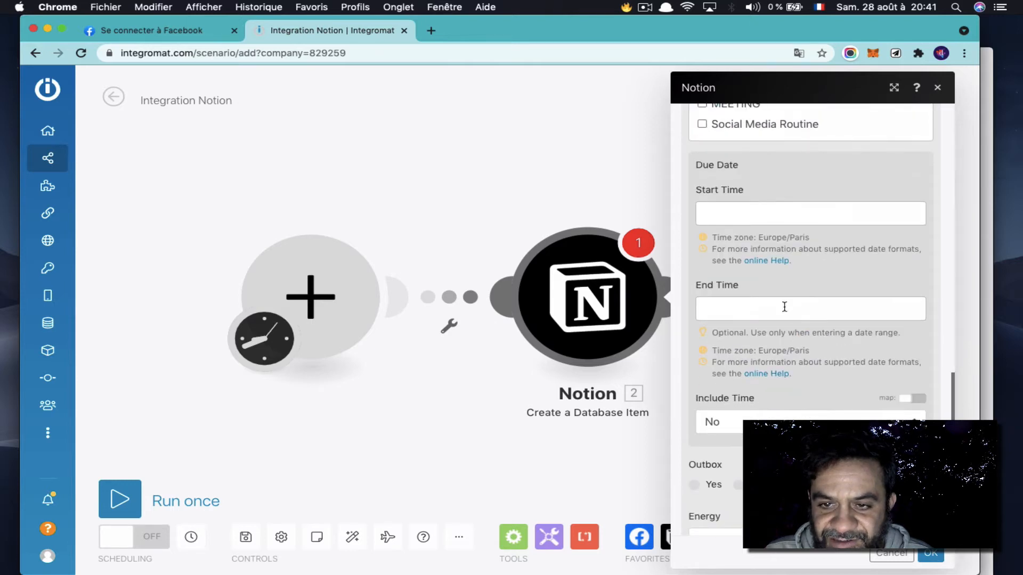
scroll(784, 307, up, 2)
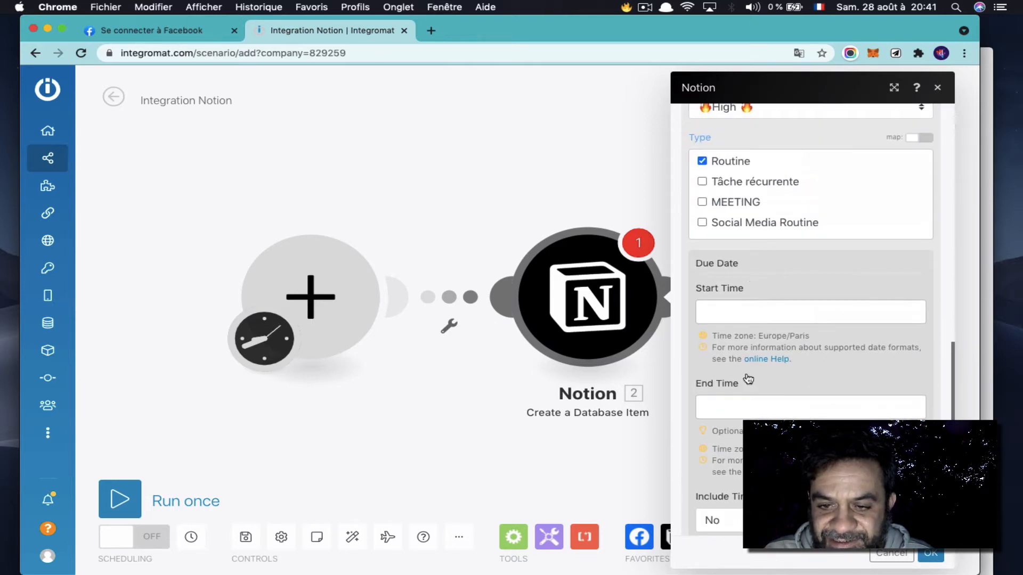
click(732, 409)
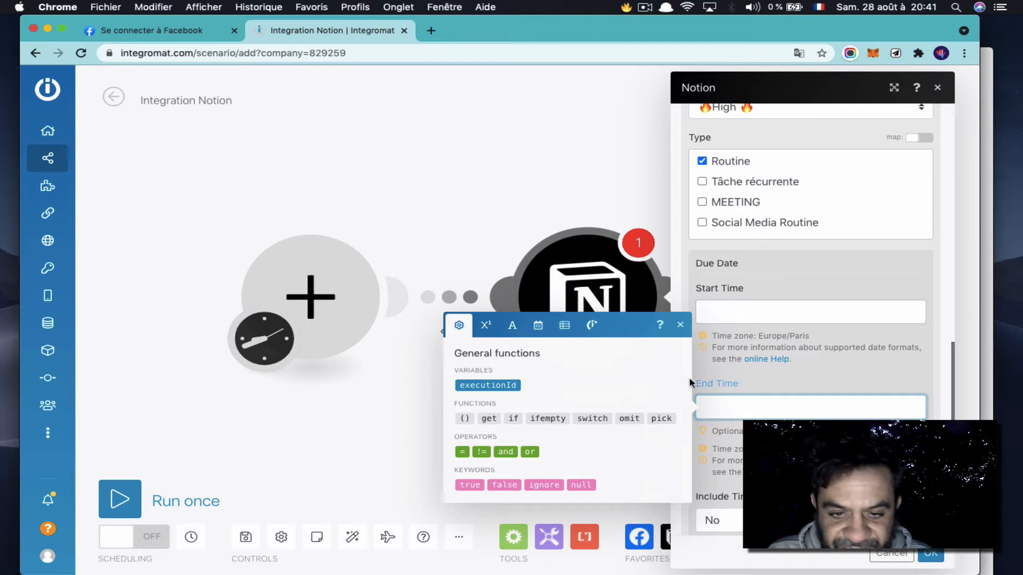
click(485, 325)
click(512, 325)
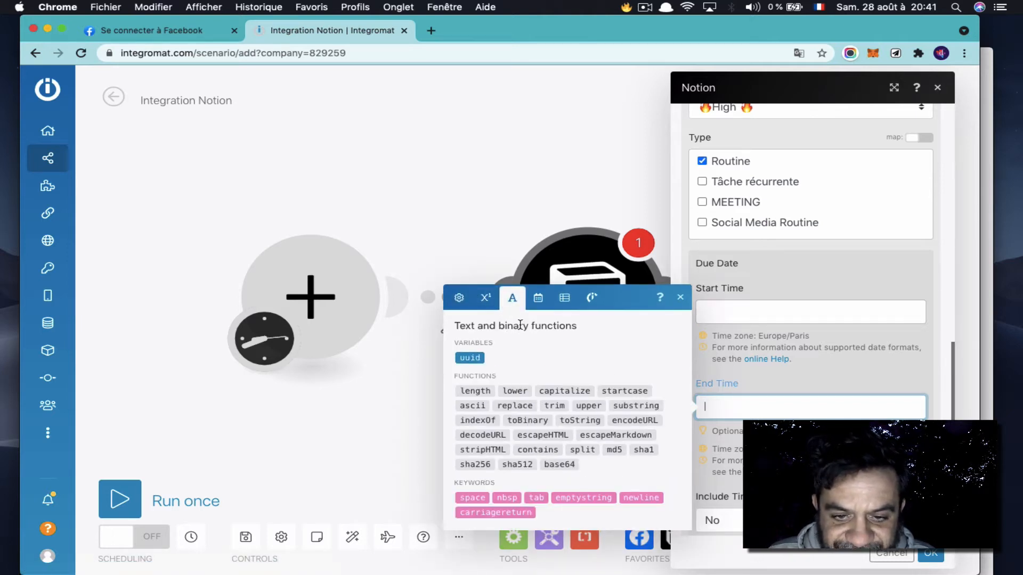
click(537, 299)
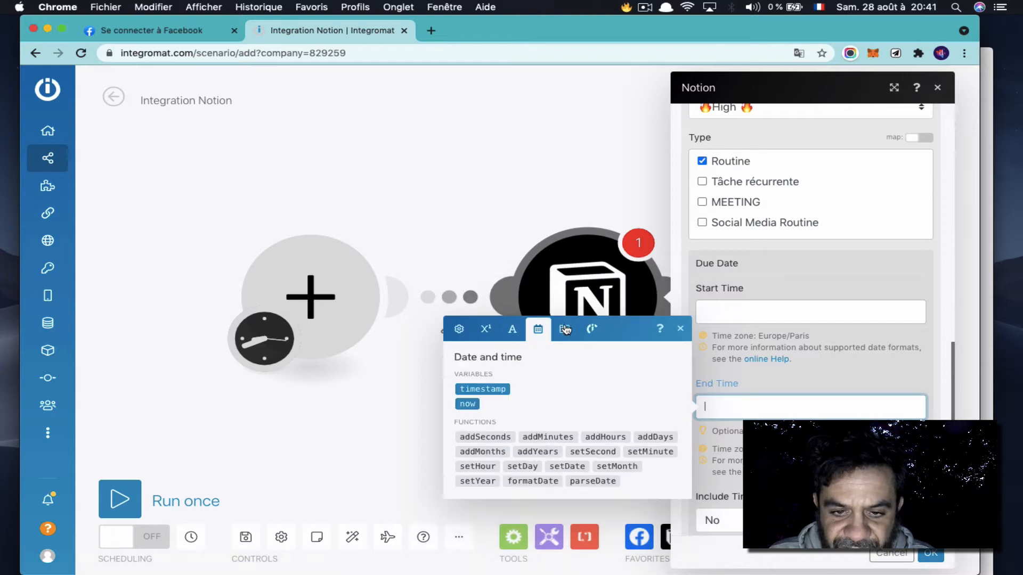
click(468, 404)
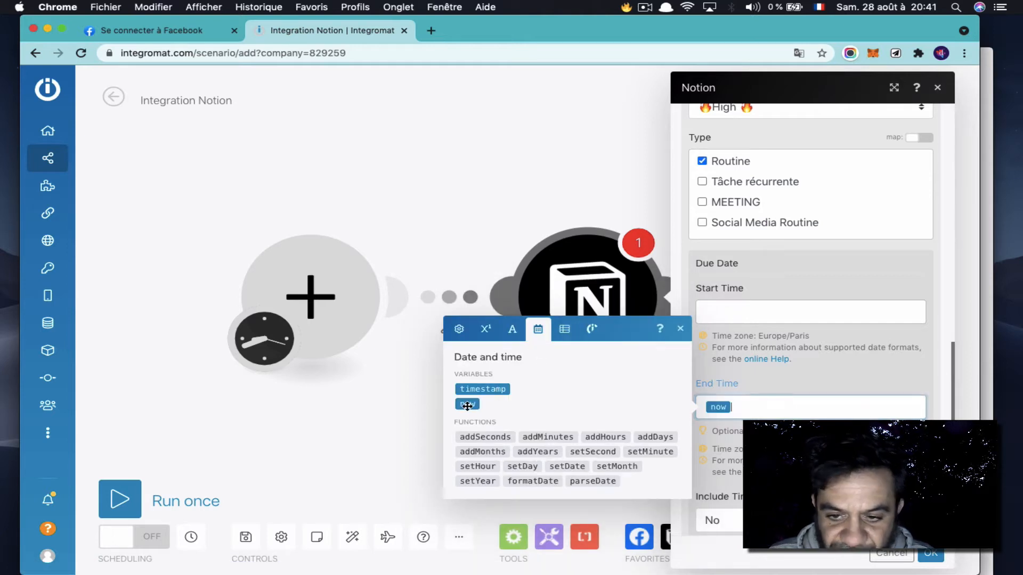
click(823, 369)
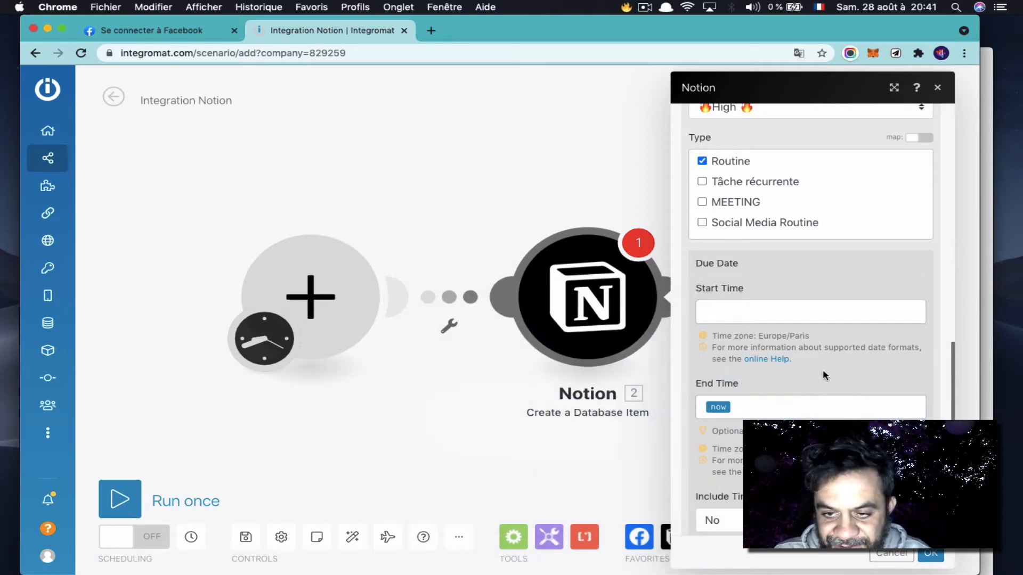
click(767, 407)
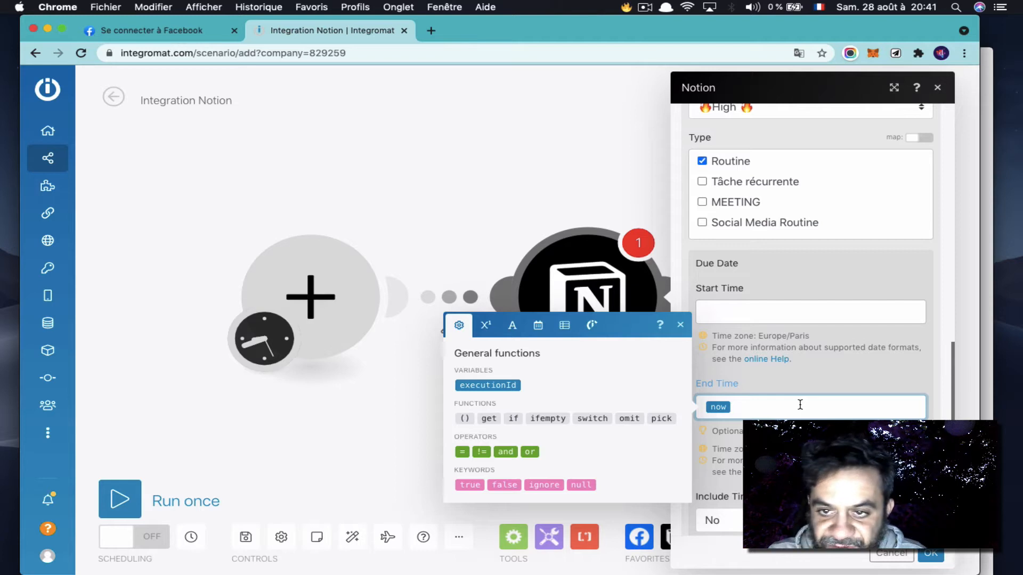
click(797, 260)
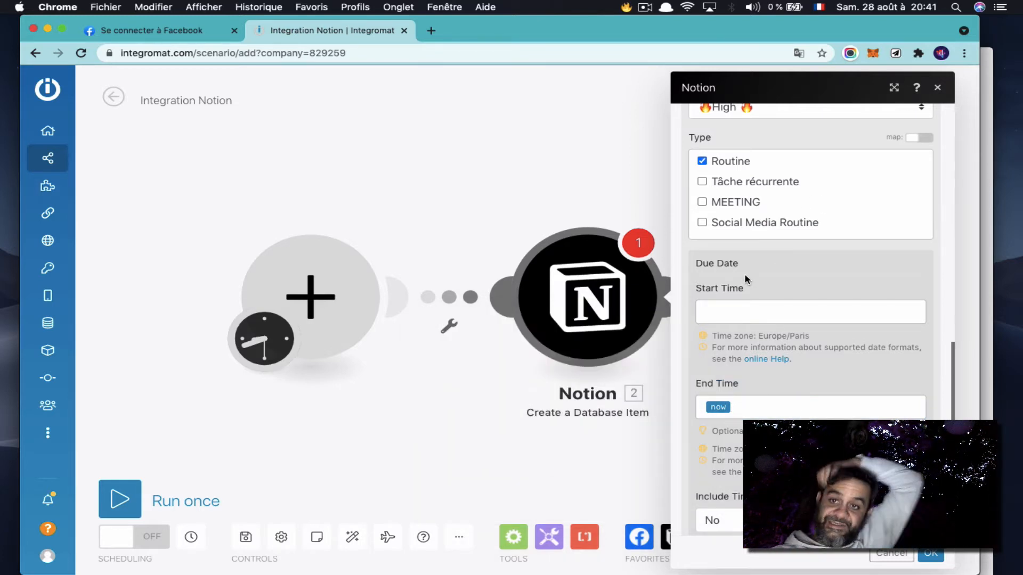
Switch the Due Date's Include Time option to a mapped value and set it to True.
scroll(780, 280, down, 1)
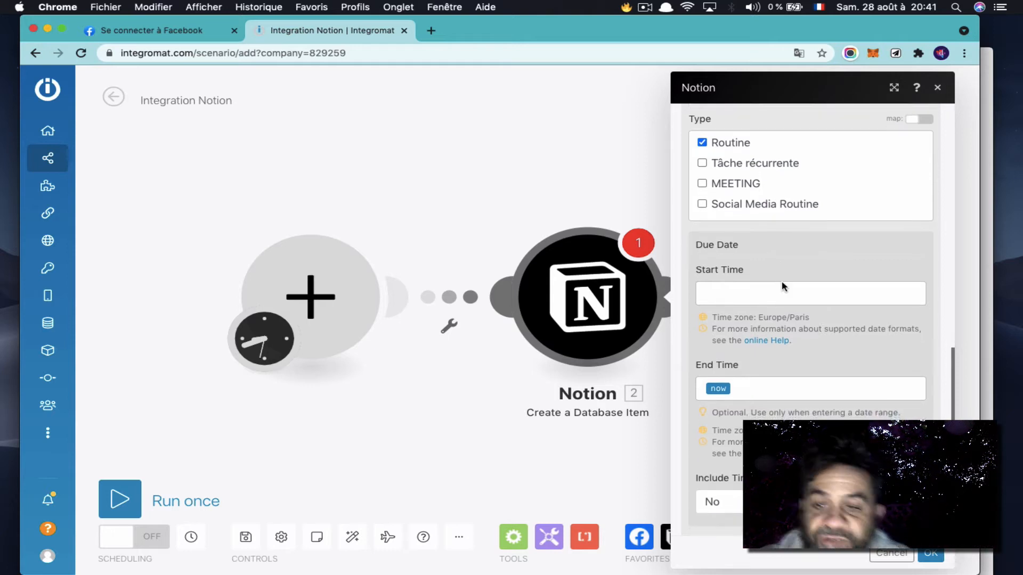
scroll(781, 285, down, 3)
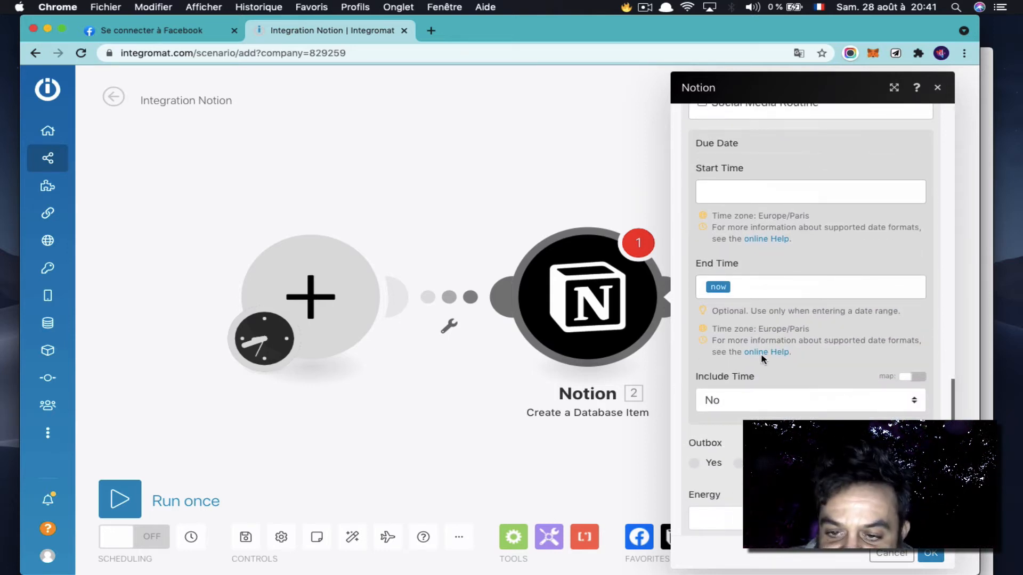
click(910, 376)
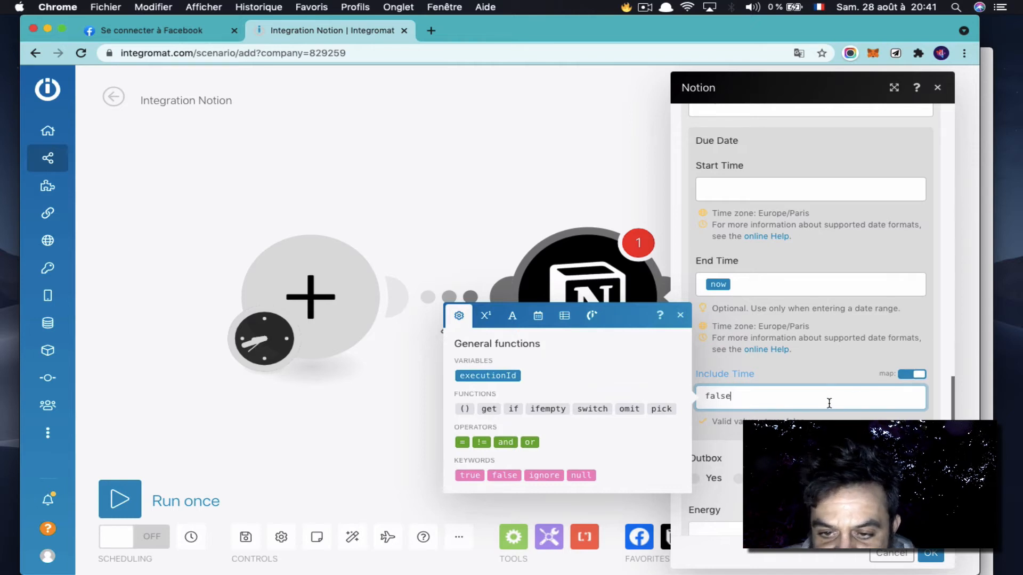
key(super+a)
text(T)
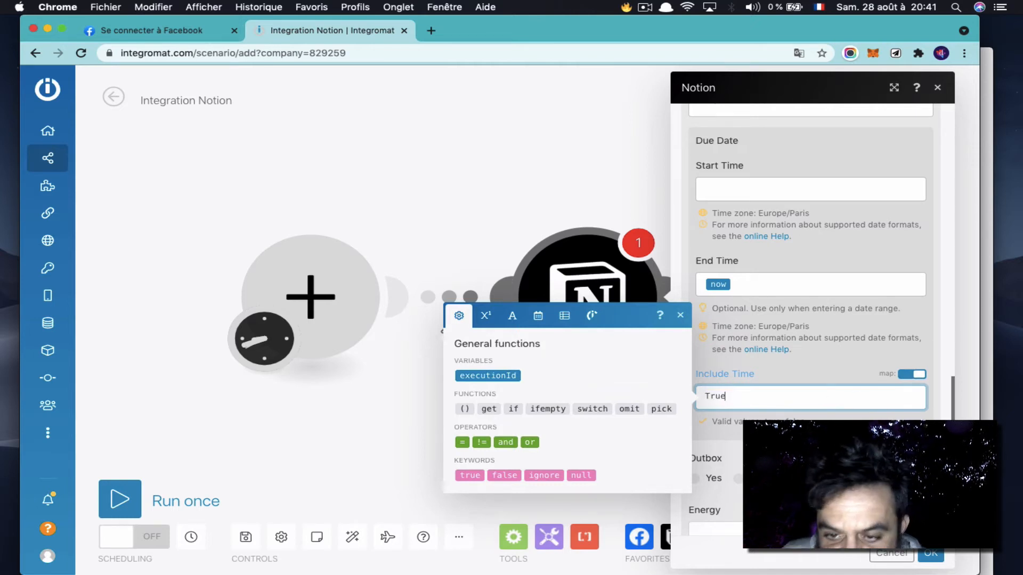
key(Tab)
Set the item's Outbox to Yes and its Energy to one star (down), and confirm the Notion module's settings.
scroll(810, 319, down, 2)
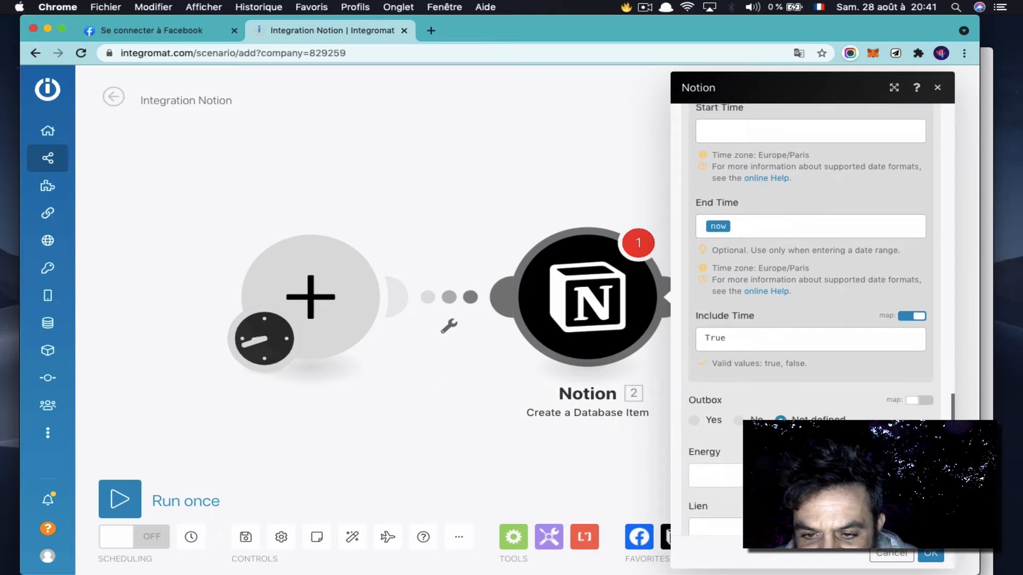
scroll(765, 406, down, 1)
click(695, 388)
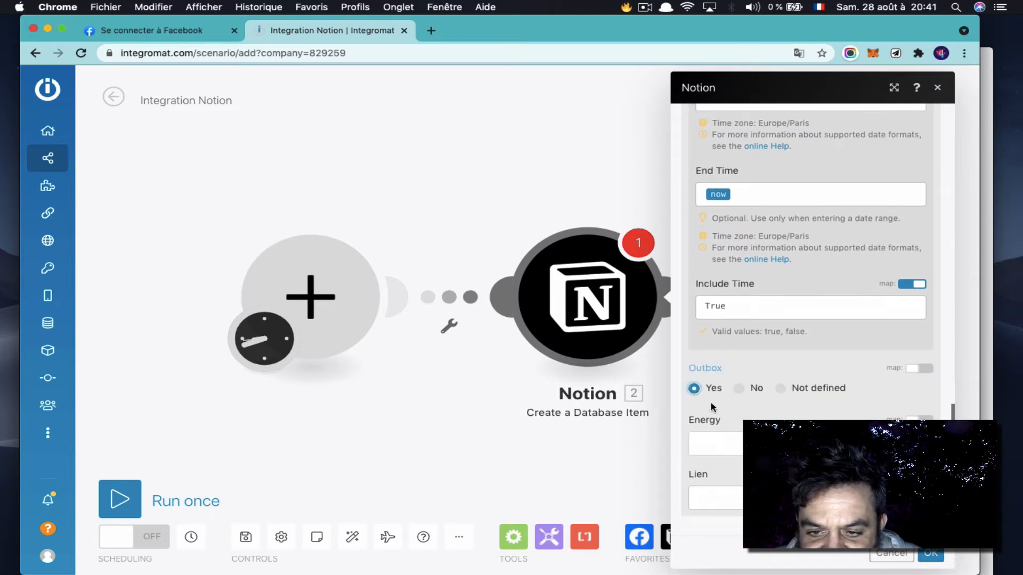
click(773, 444)
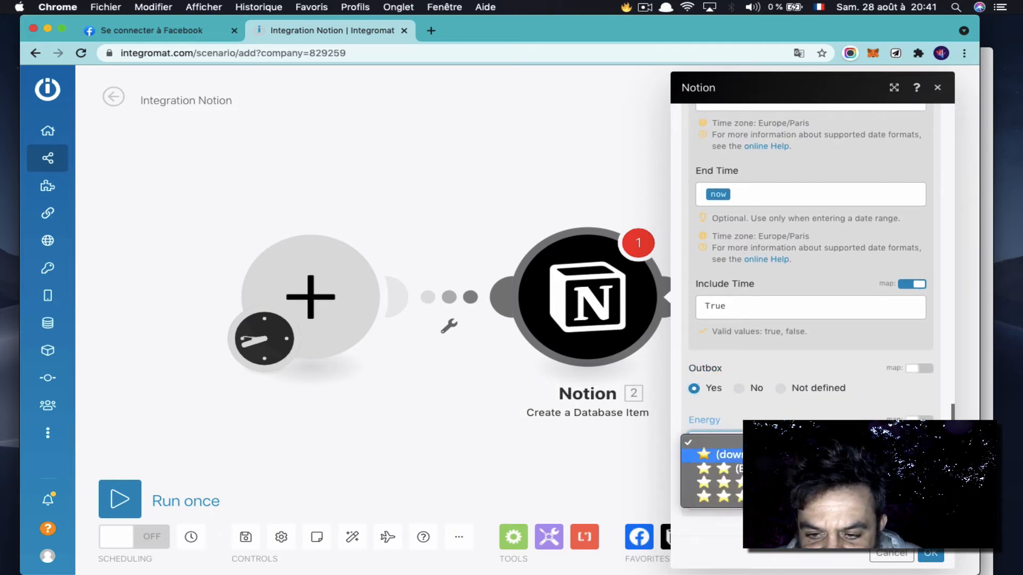
click(773, 455)
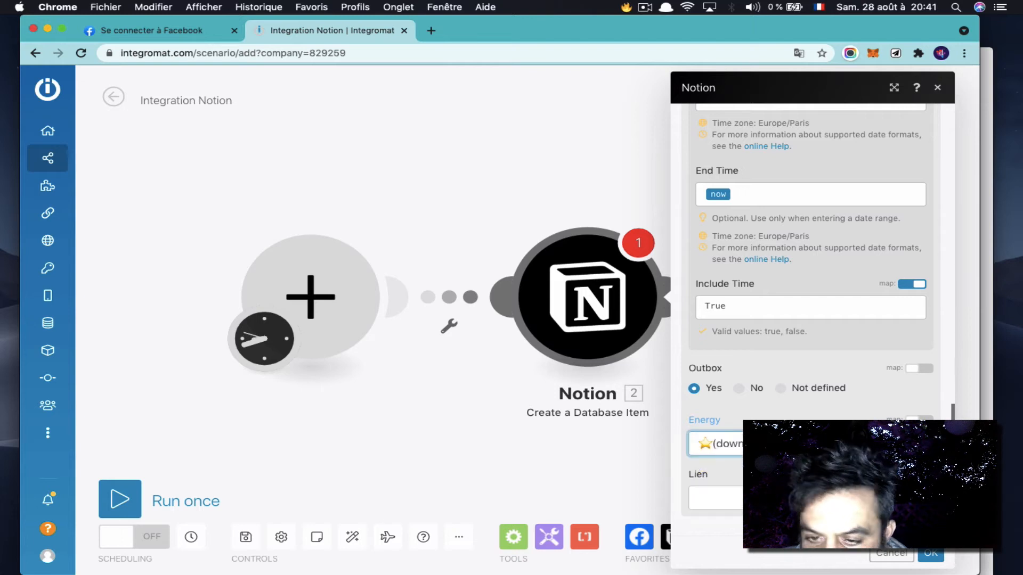
click(931, 554)
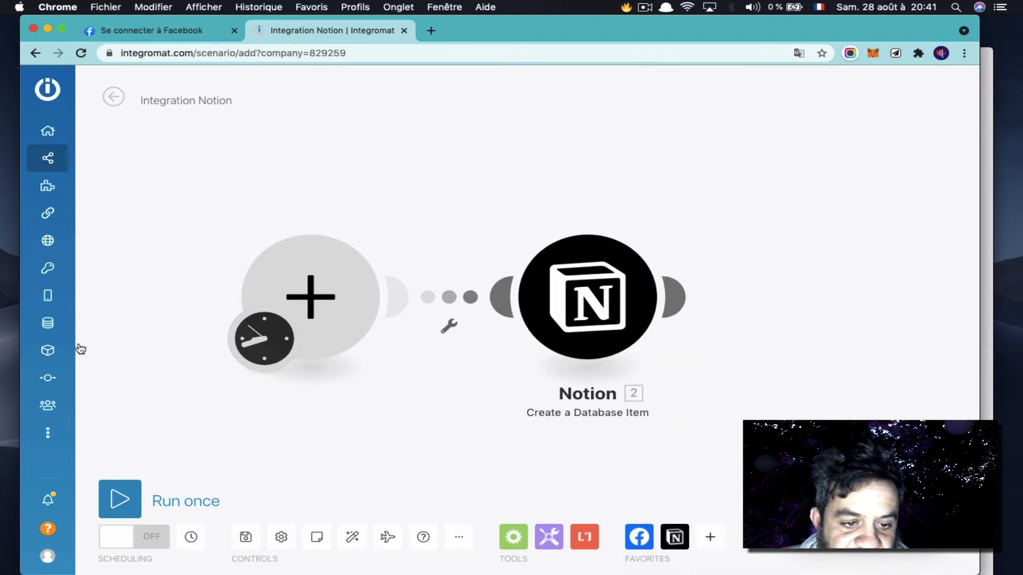
Run the scenario once and open the Notion module's execution details.
click(121, 501)
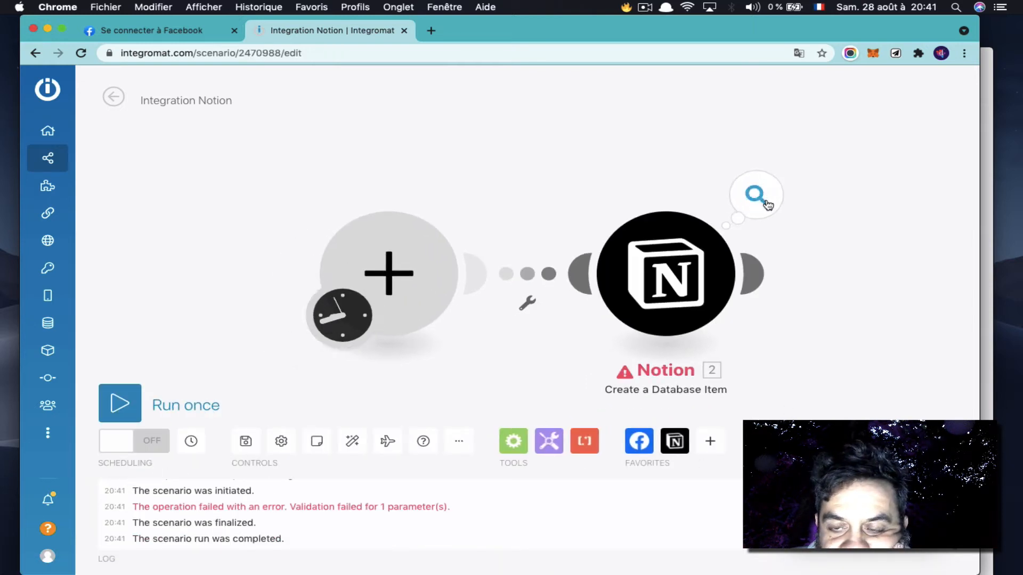
click(756, 195)
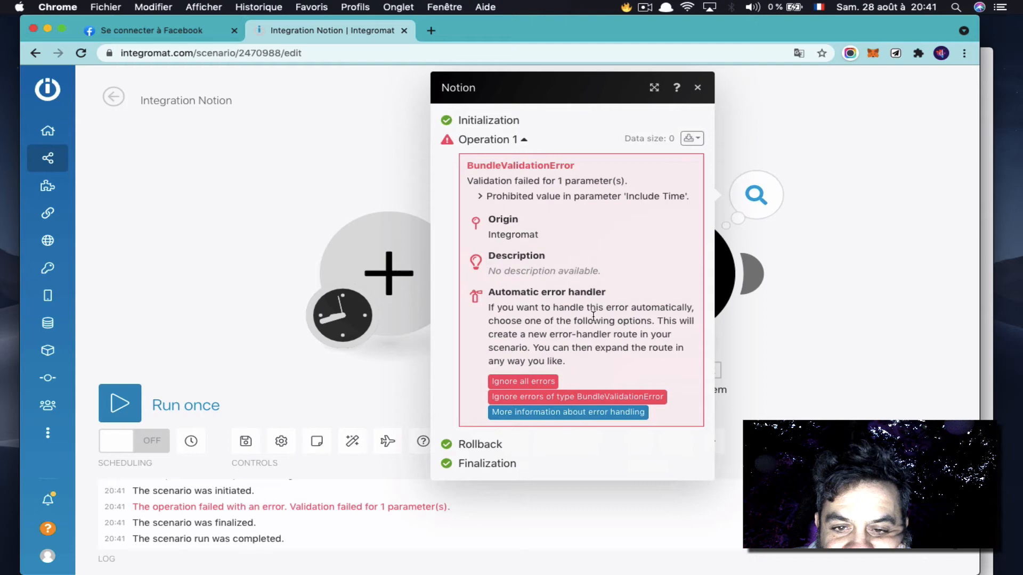
click(509, 382)
right_click(834, 288)
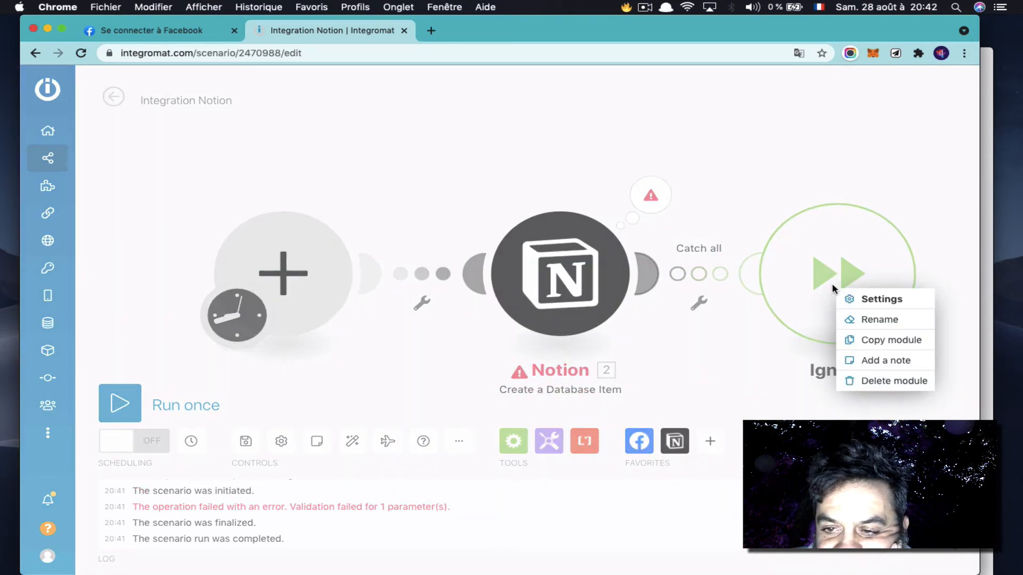
click(876, 380)
Reopen the Notion module's settings and clear the Due Date's End Time.
click(675, 289)
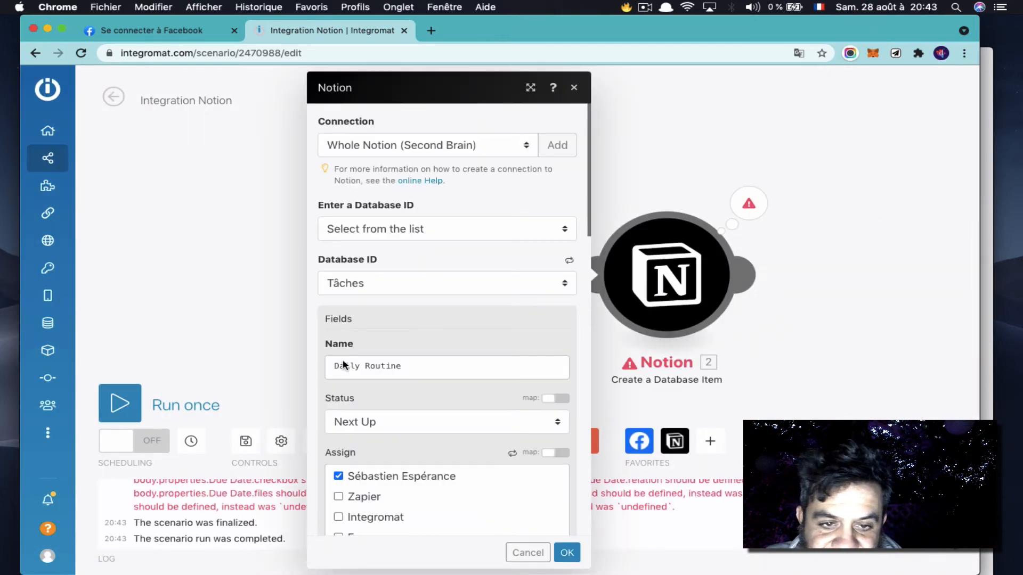
scroll(475, 330, down, 10)
scroll(475, 333, down, 10)
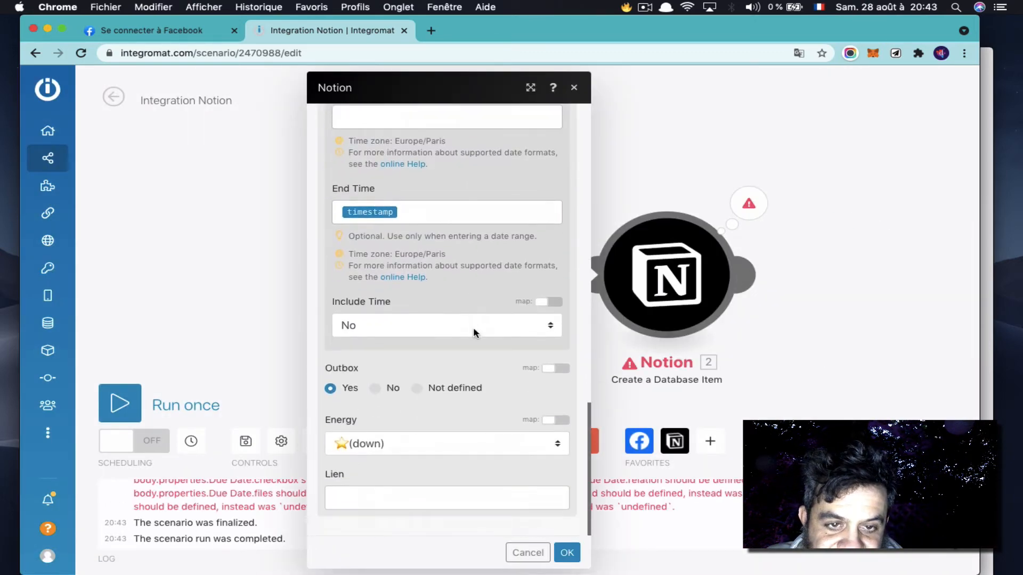
click(466, 206)
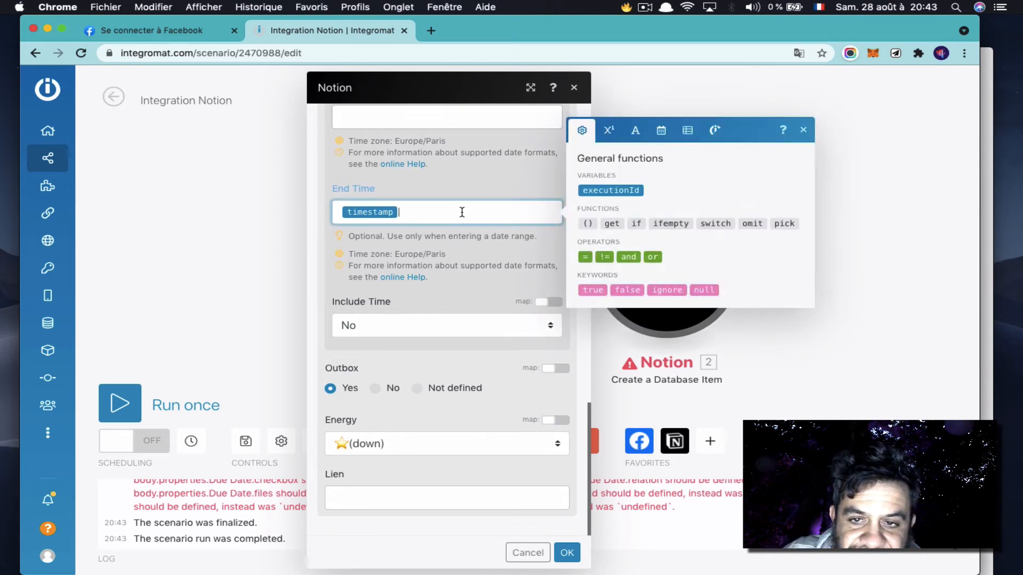
key(BackSpace)
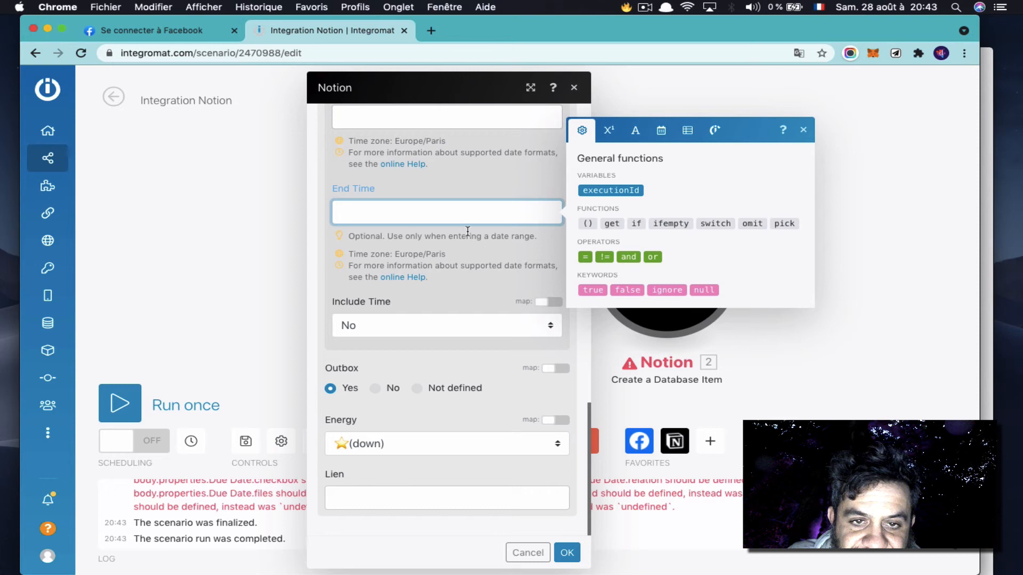
click(449, 189)
Fill the Due Date's Start Time with the date and time variable timestamp.
click(443, 117)
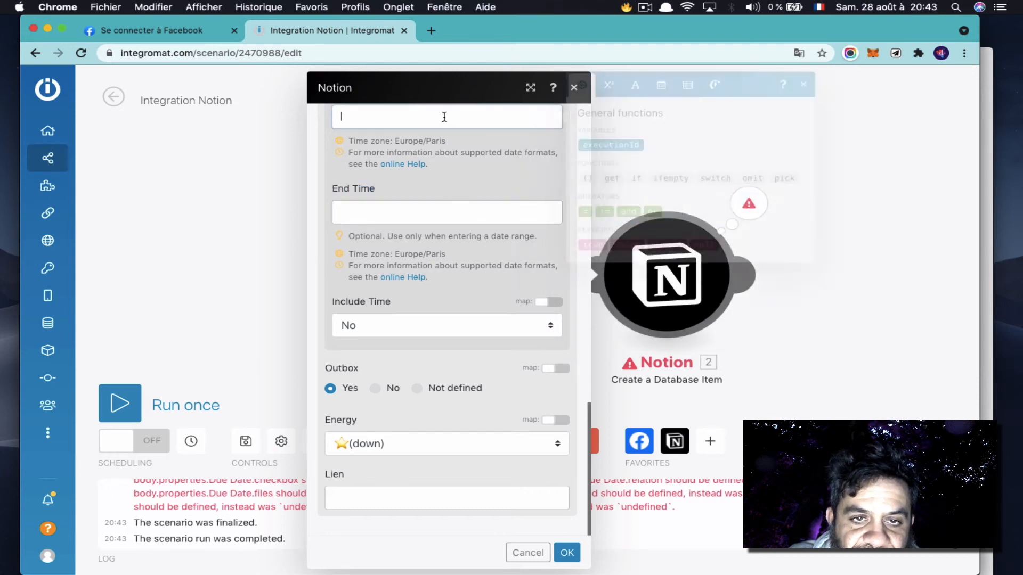
scroll(450, 183, up, 3)
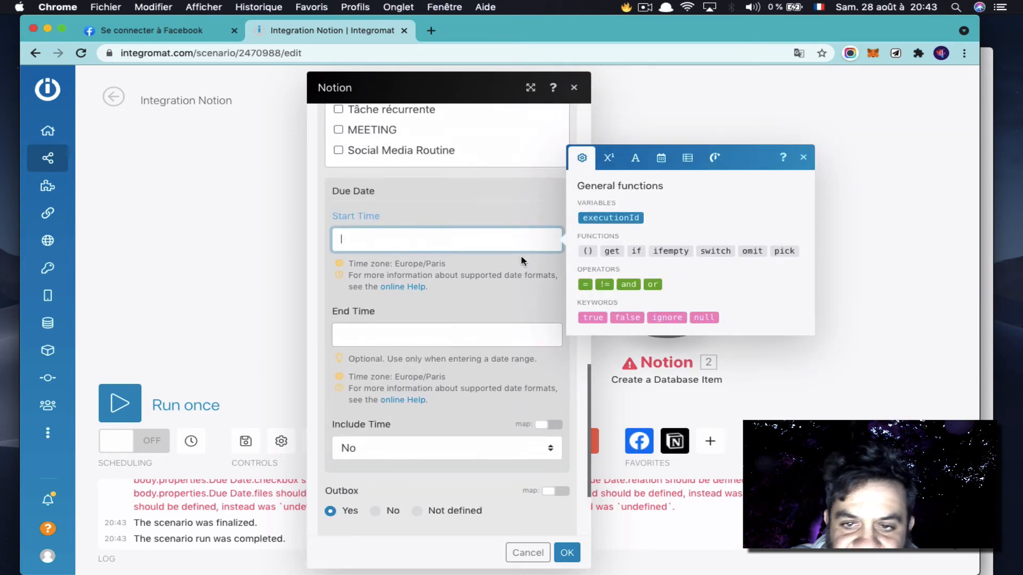
click(635, 159)
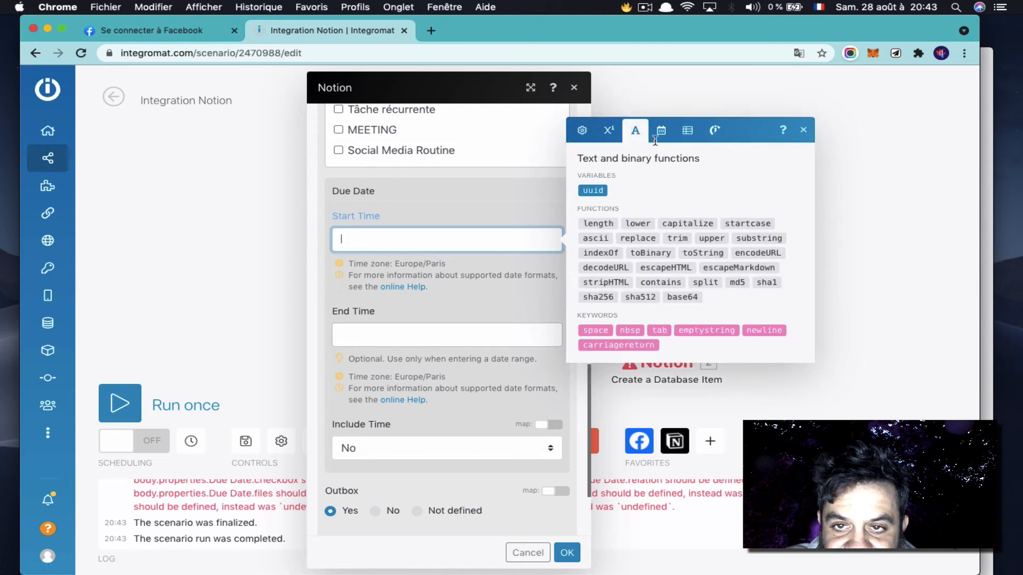
click(660, 158)
click(618, 220)
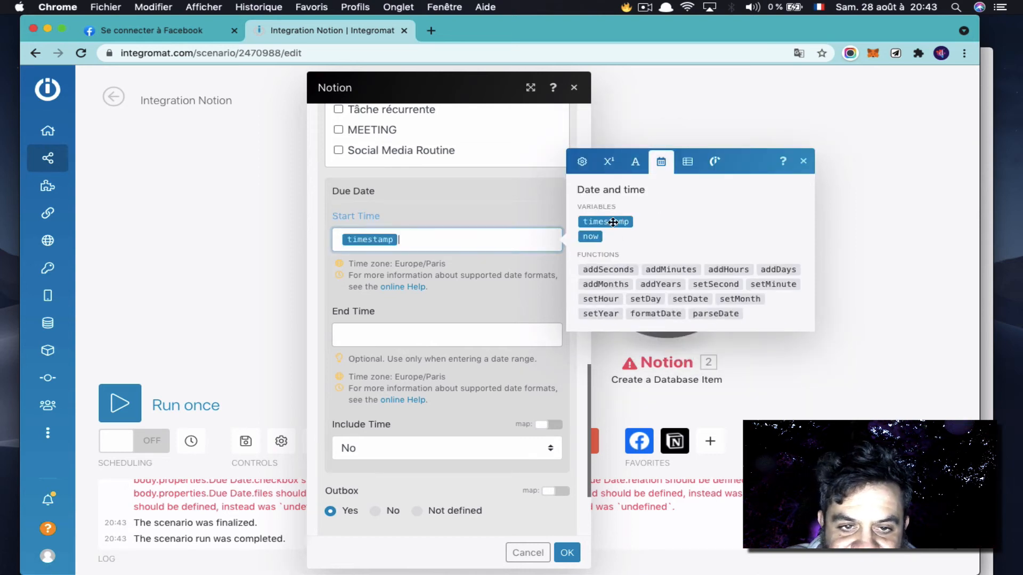
click(437, 256)
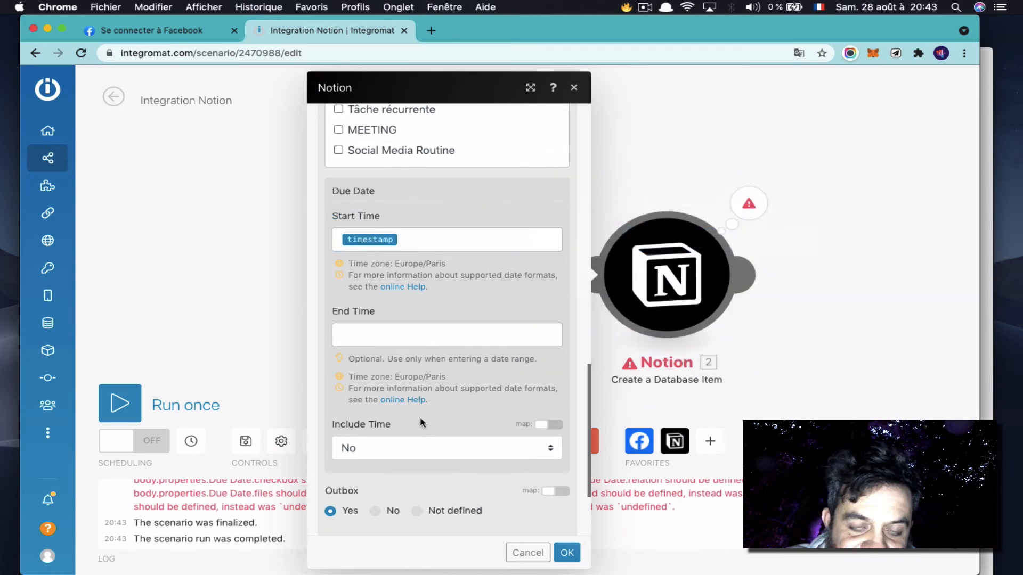
Confirm the Notion module's settings and run the scenario once.
scroll(477, 281, down, 5)
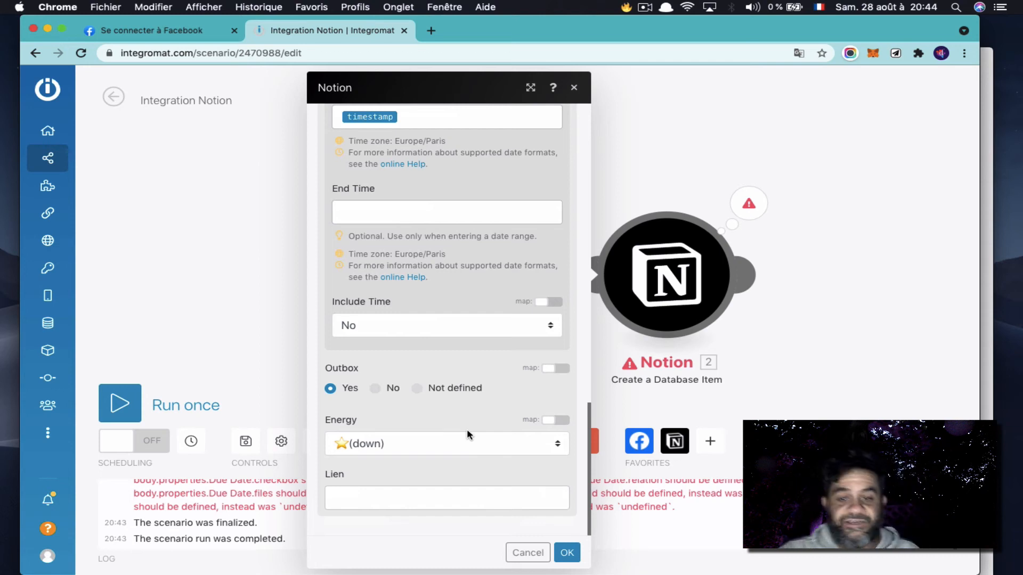
click(566, 553)
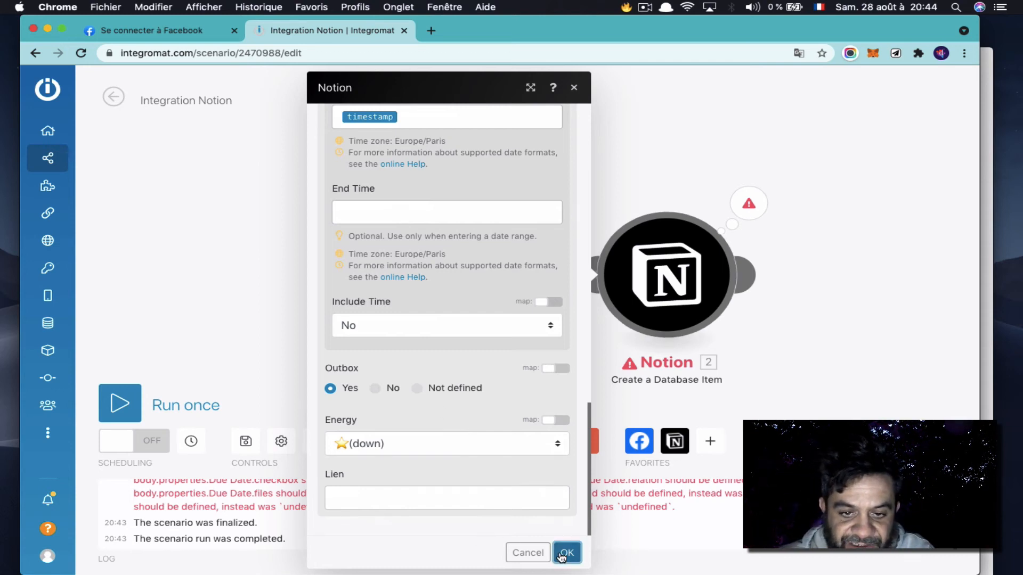
click(123, 416)
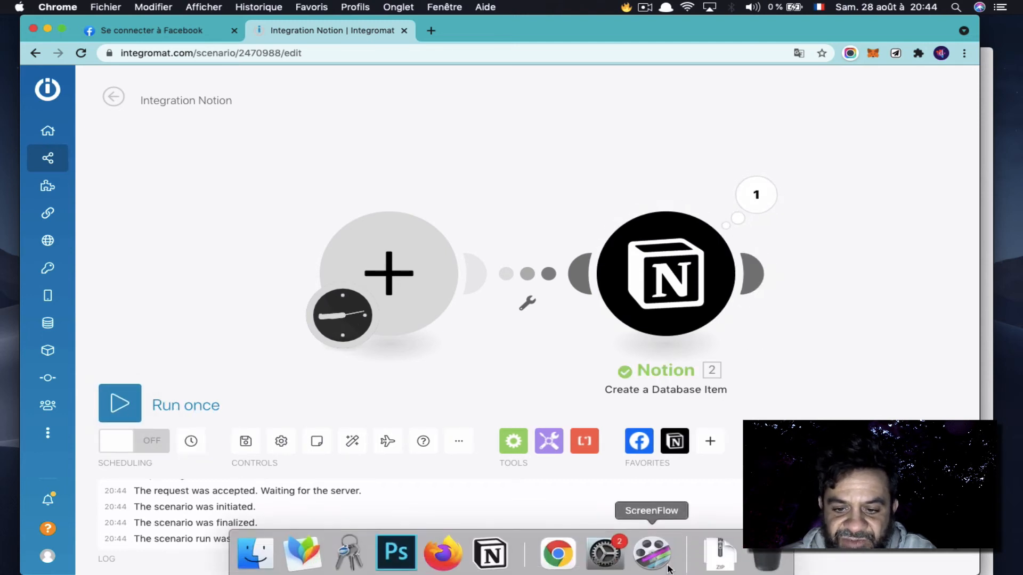
Switch to Notion and open the Tâches database with the page sidebar collapsed.
click(489, 564)
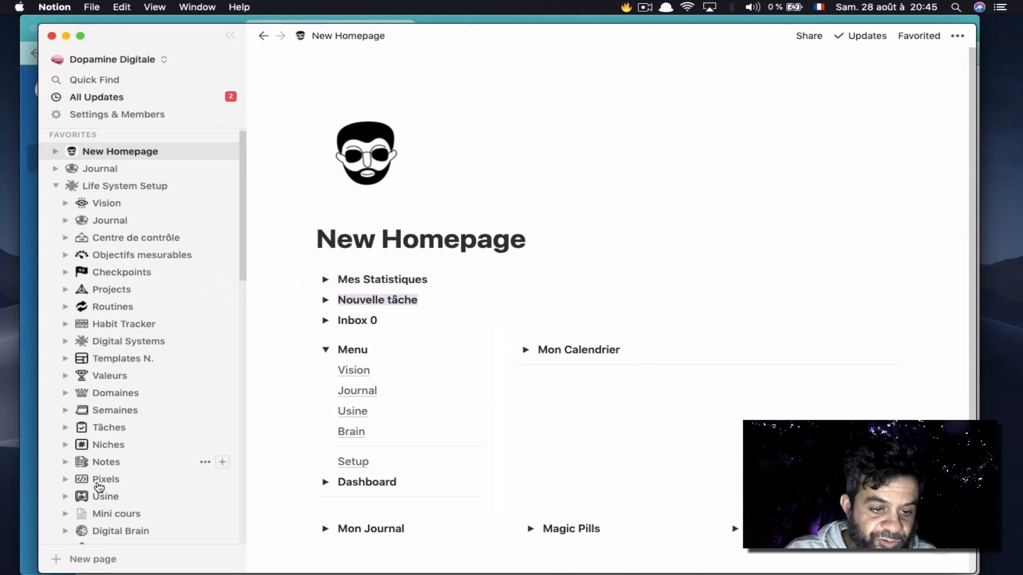
click(109, 431)
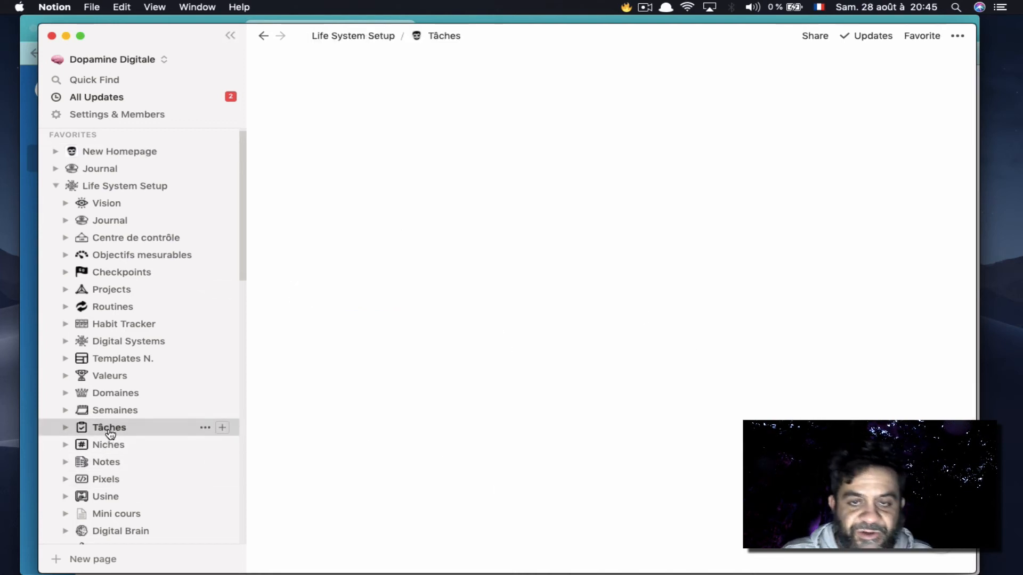
click(229, 36)
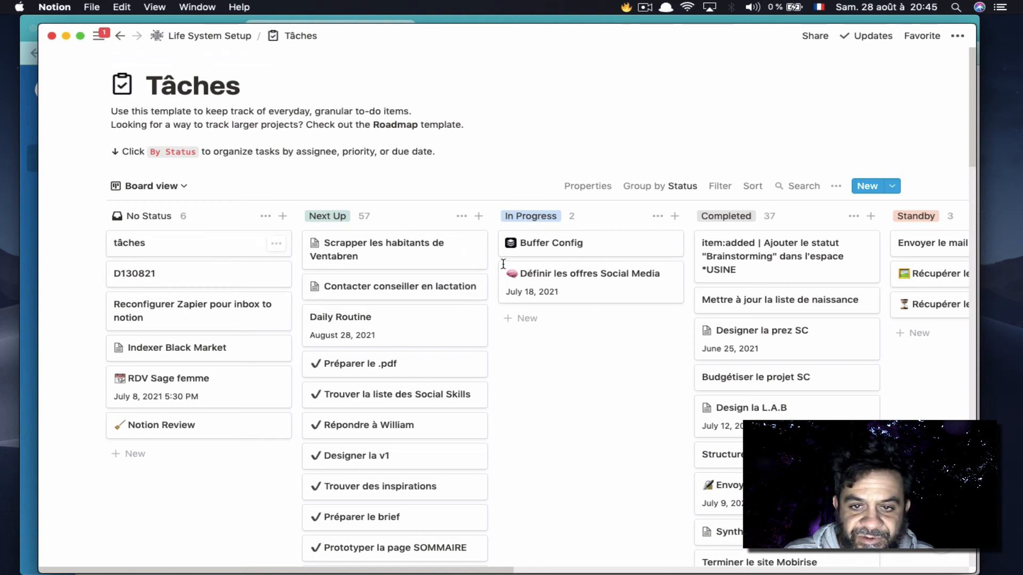
Open the Daily Routine task from the Next Up group and apply the Nouvelle Tâche template to it.
click(378, 335)
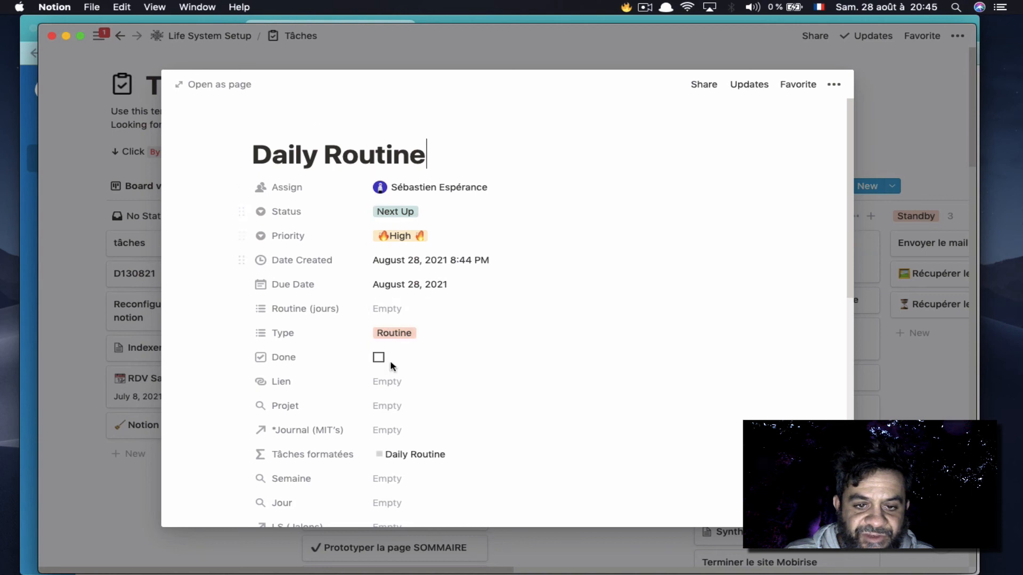
scroll(409, 420, down, 10)
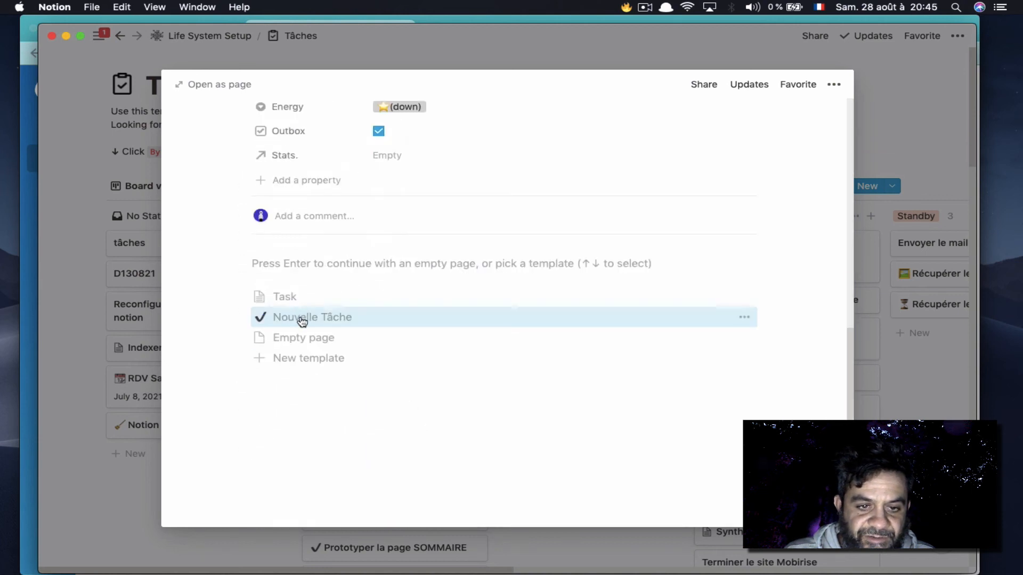
click(637, 320)
scroll(618, 303, up, 10)
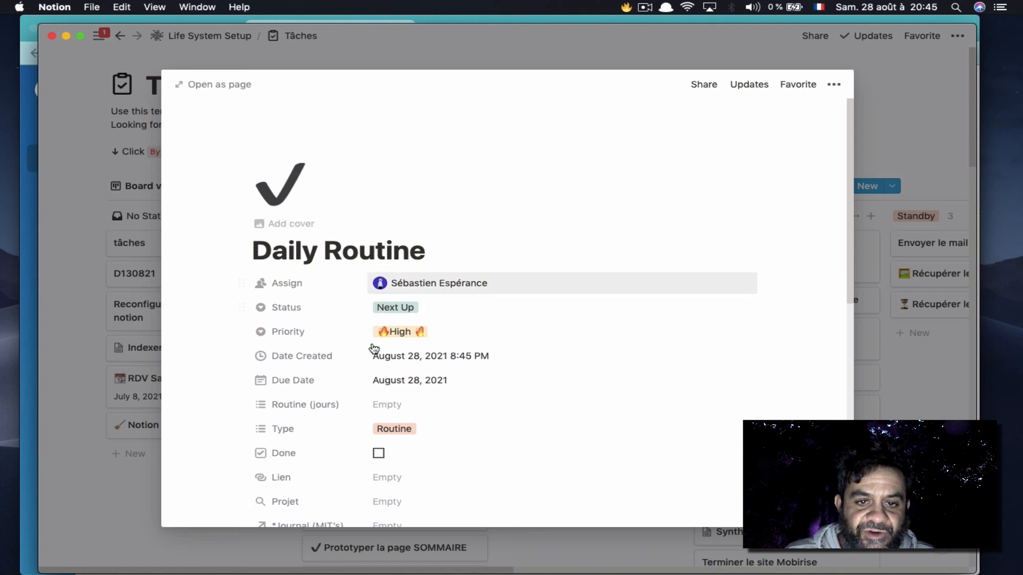